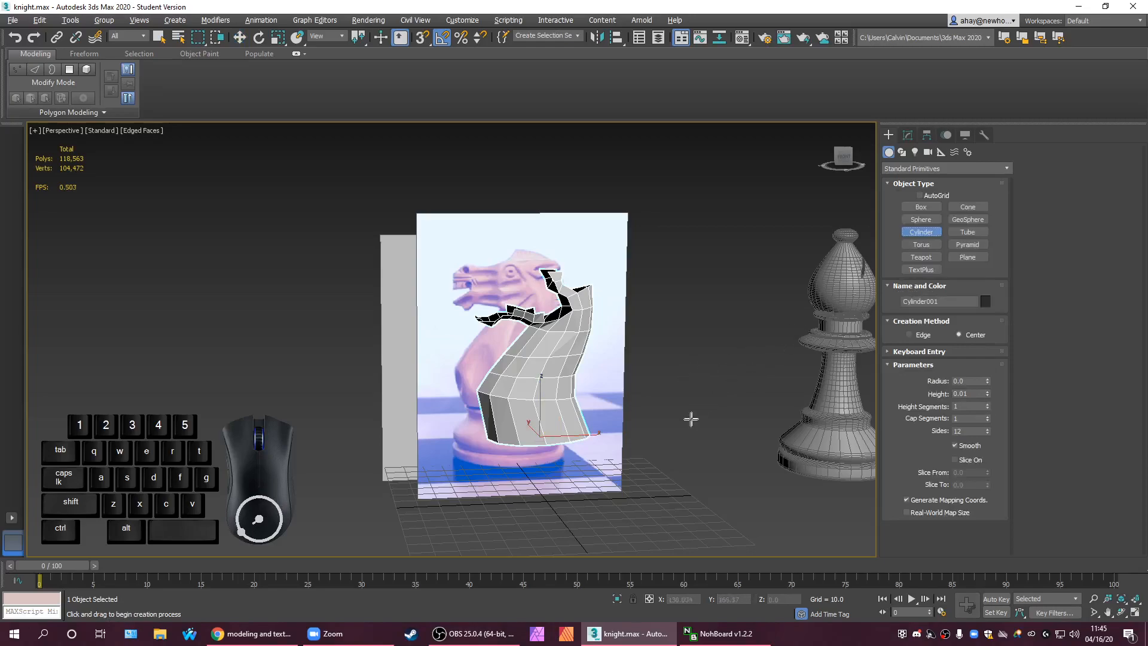
Create a cylinder on the grid in front of the knight body, about 23 in radius and 14.6 high.
middle_click_drag(627, 376, 627, 429, "alt")
scroll(627, 429, "up", 4)
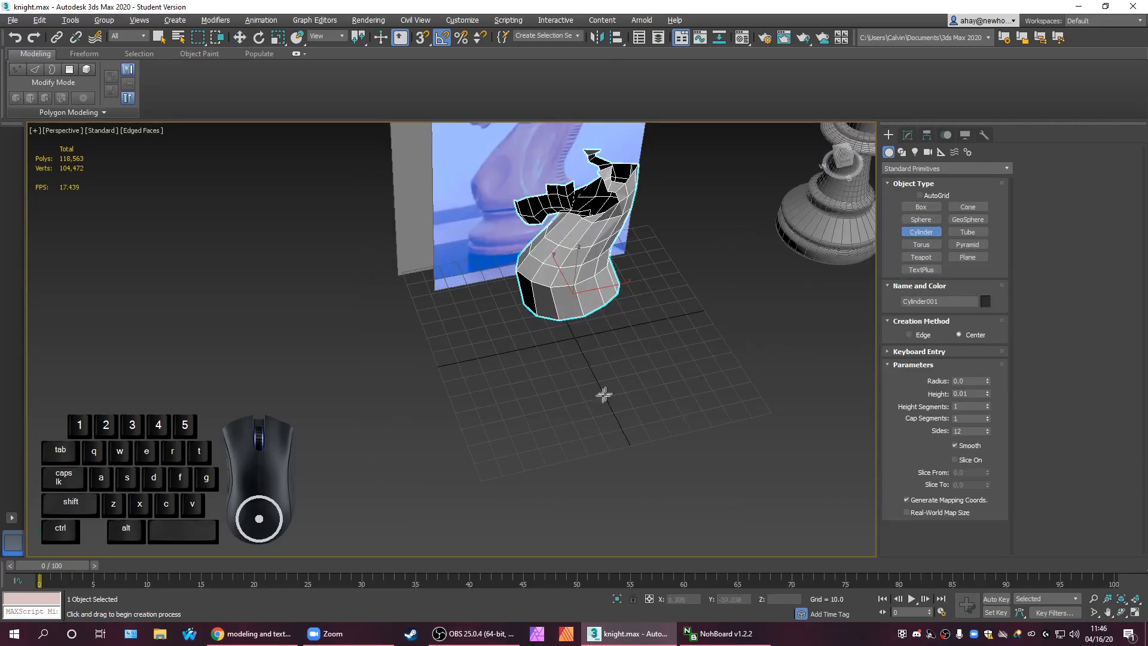
left_click_drag(603, 394, 640, 411)
left_click(667, 407)
middle_click_drag(667, 407, 648, 382, "alt")
scroll(648, 381, "up", 4)
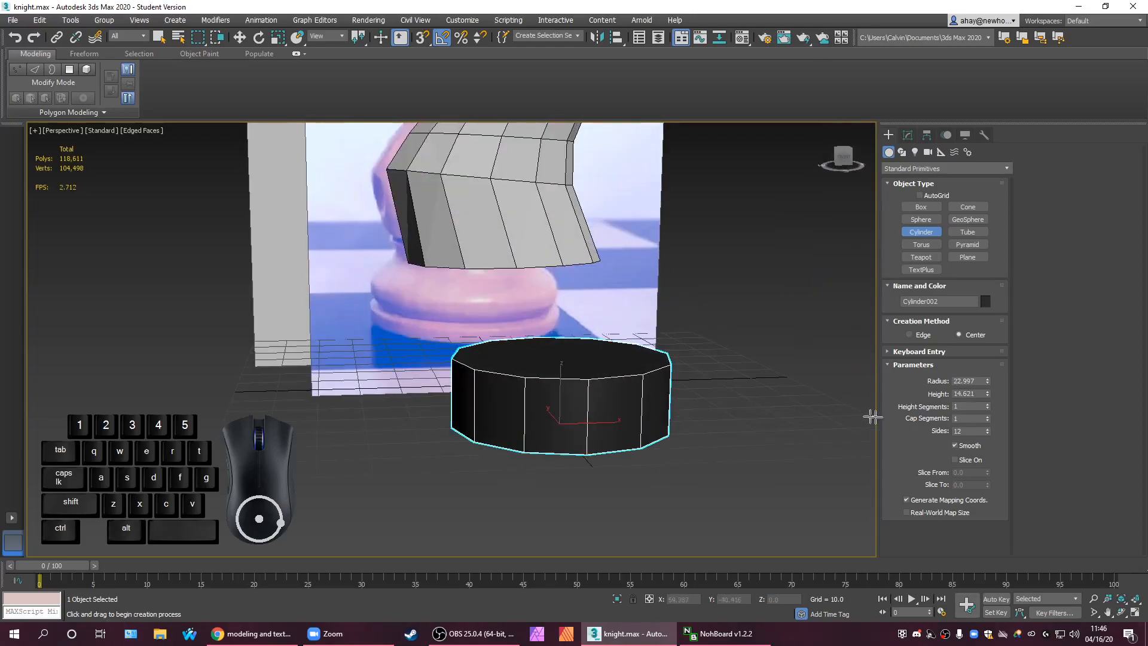
Set the cylinder's number of sides to 8.
double_click(969, 431)
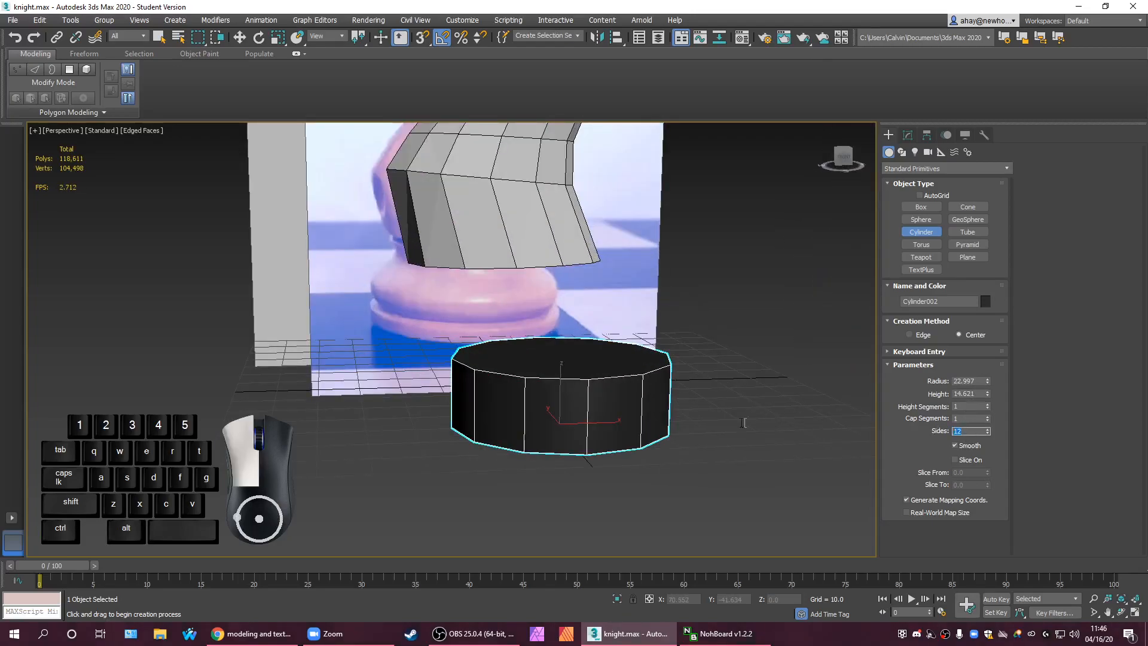
type("8")
key("Return")
middle_click_drag(665, 431, 643, 491)
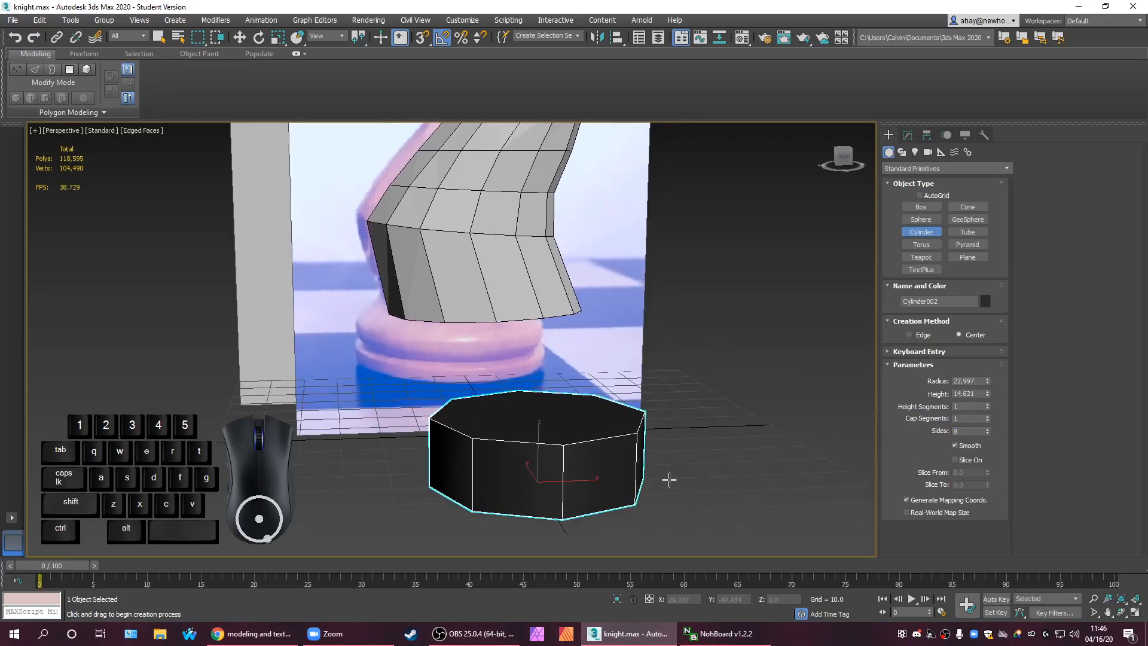
Set the cylinder's number of sides to 12.
double_click(964, 431)
type("12")
key("Return")
middle_click_drag(761, 472, 631, 462, "alt")
scroll(610, 436, "up", 3)
middle_click_drag(637, 402, 355, 492)
scroll(596, 438, "down", 3)
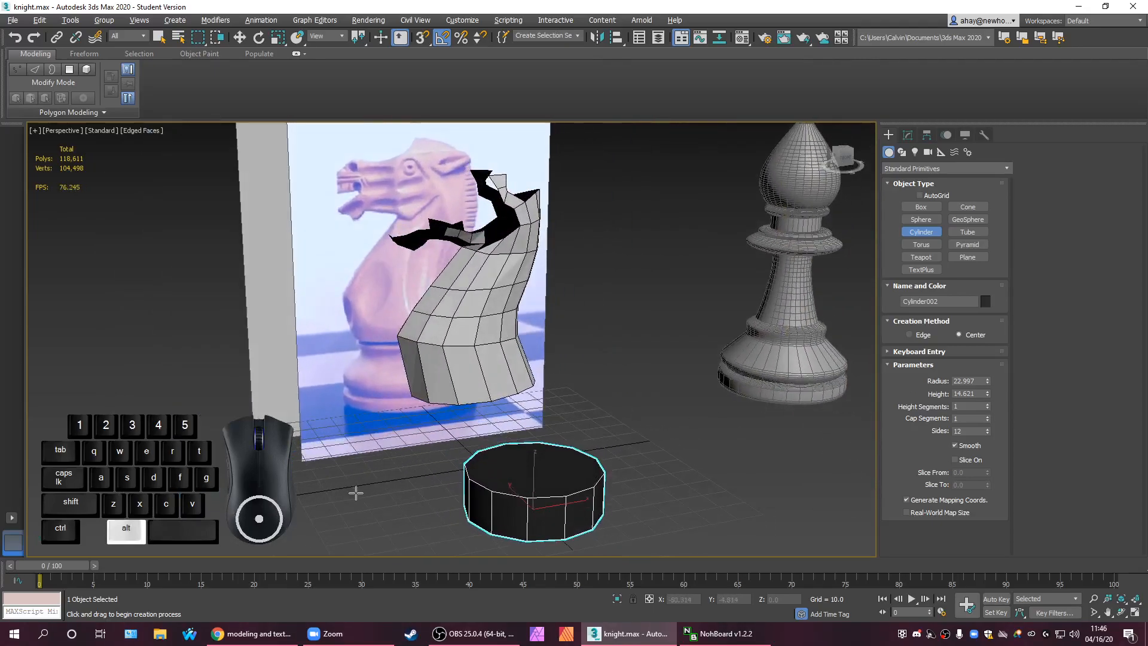
Convert the 12-sided cylinder to an Editable Poly.
scroll(554, 469, "down", 3)
middle_click_drag(508, 452, 538, 466)
scroll(561, 490, "up", 3)
key("w")
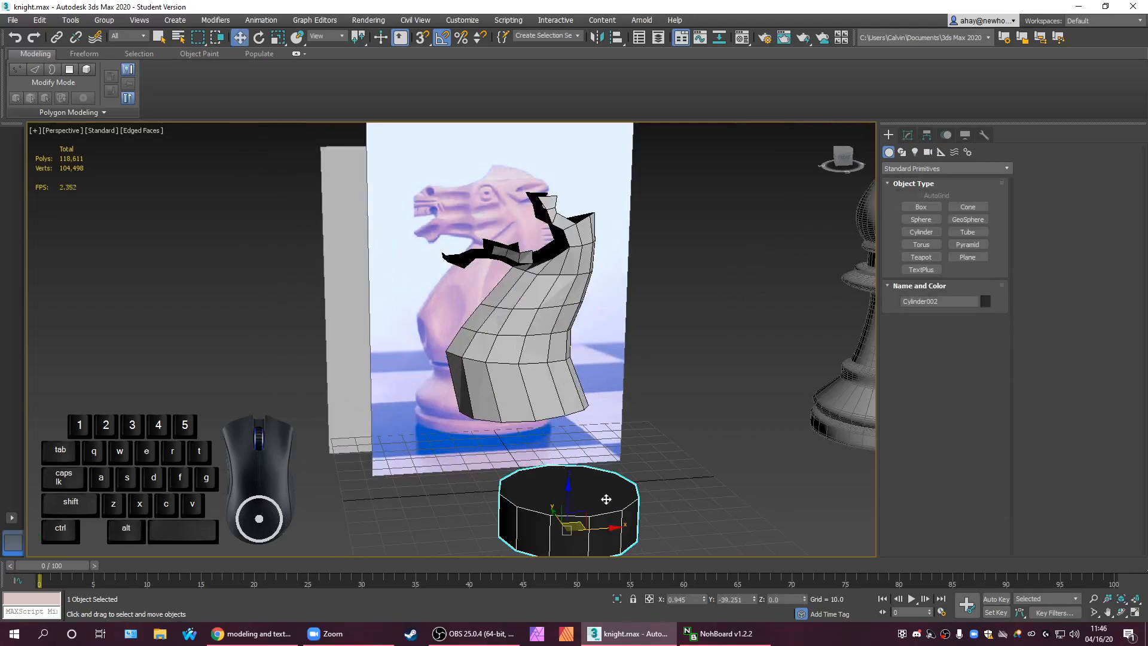
right_click(621, 521)
mouse_move(695, 635)
middle_click_drag(645, 492, 598, 503)
right_click(554, 483)
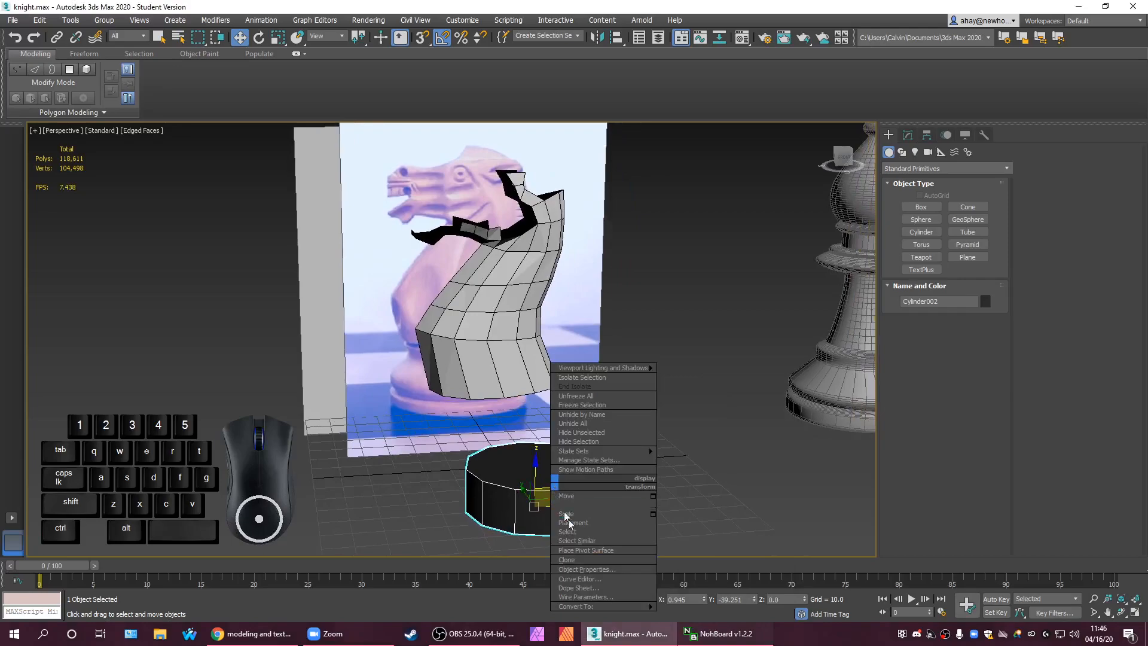
mouse_move(597, 606)
left_click(693, 598)
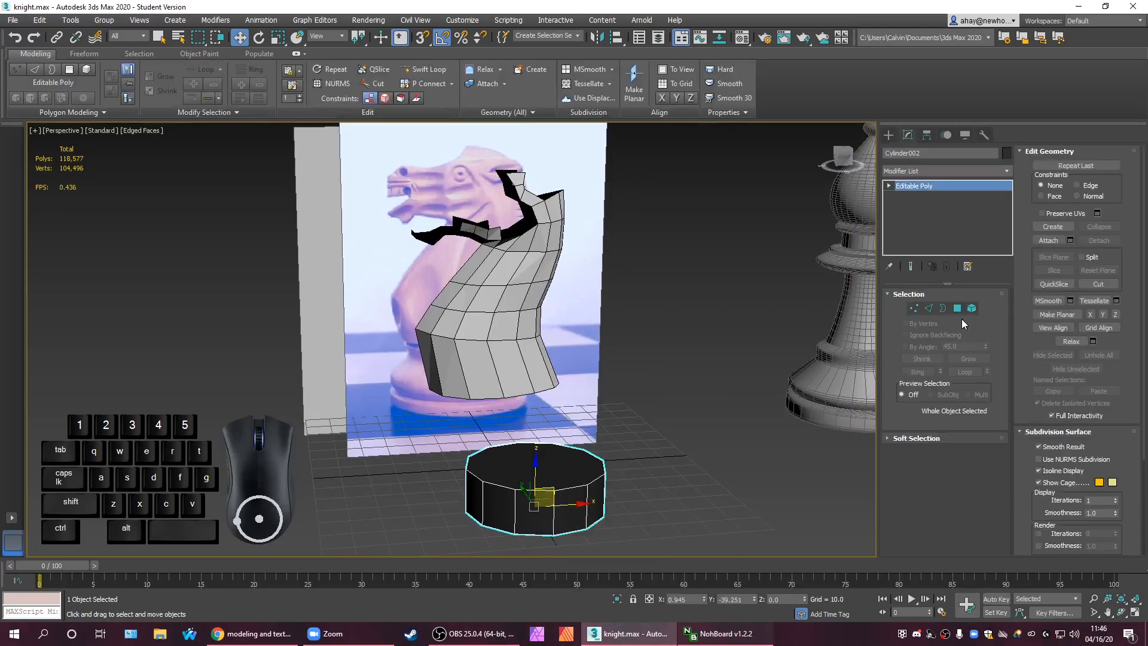
Move the cylinder's top cap polygon upward and sideways, try cloning it to an element, and undo the clone.
left_click(955, 311)
left_click(566, 467)
middle_click_drag(575, 473, 554, 450, "alt")
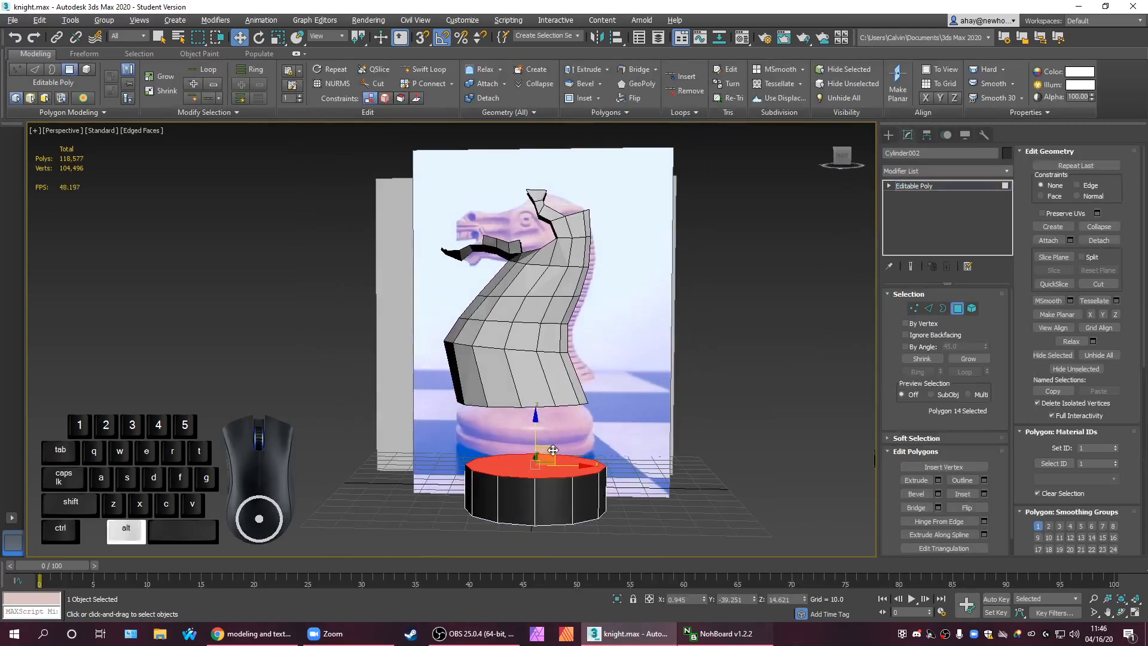
mouse_move(555, 449)
left_mouse_down()
mouse_move(541, 415)
mouse_move(545, 427)
mouse_move(545, 365)
left_mouse_up()
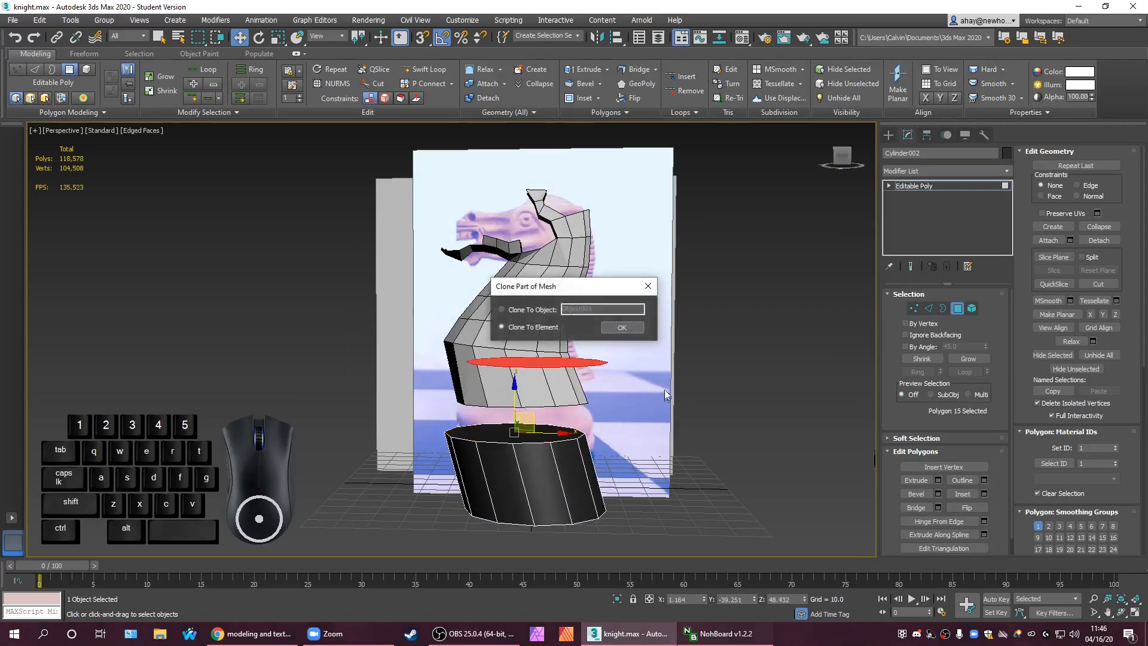
left_click(622, 328)
key("ctrl+z")
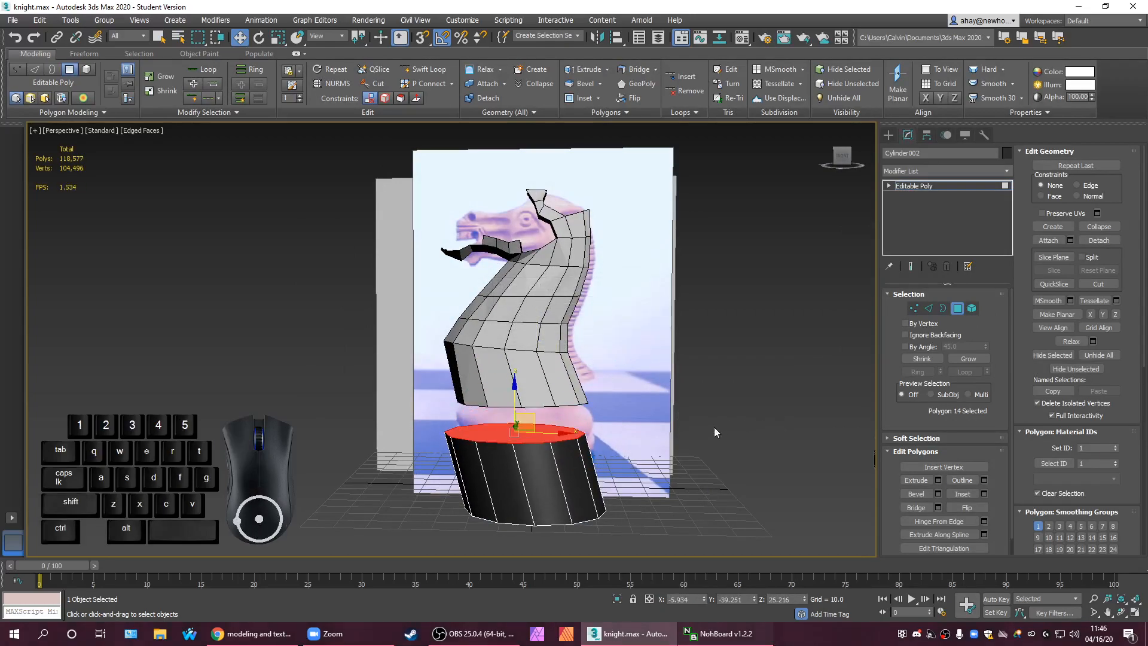
Delete the cylinder's top cap polygon and extend the open border upward into a new ring of faces.
key("Delete")
left_click(944, 308)
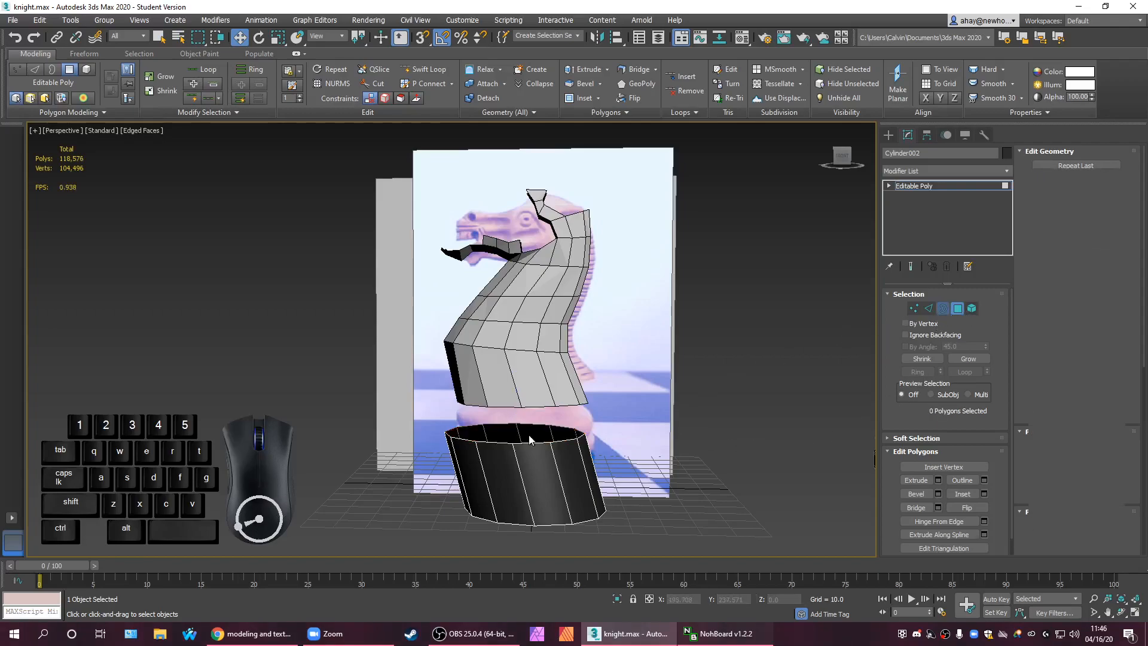
left_click(542, 424)
left_click_drag(541, 424, 534, 391, "shift")
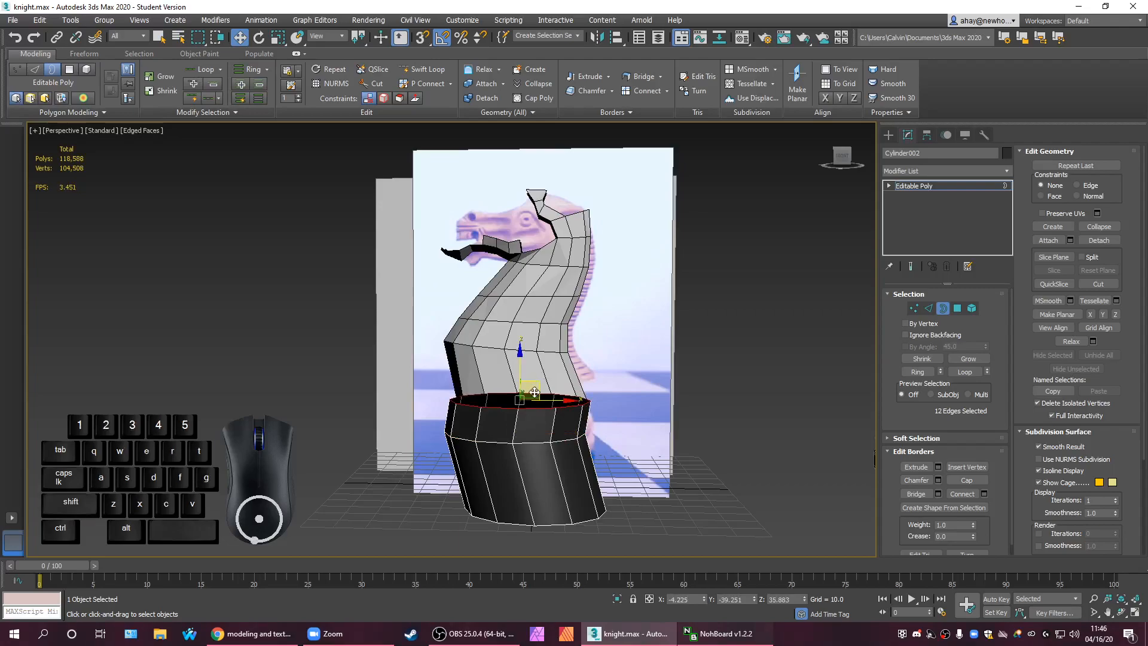
Extend the cylinder's open border upward with another ring and try tilting it.
key("e")
mouse_move(551, 366)
left_mouse_down()
mouse_move(553, 347)
mouse_move(543, 359)
left_mouse_up()
key("w")
key("ctrl+z")
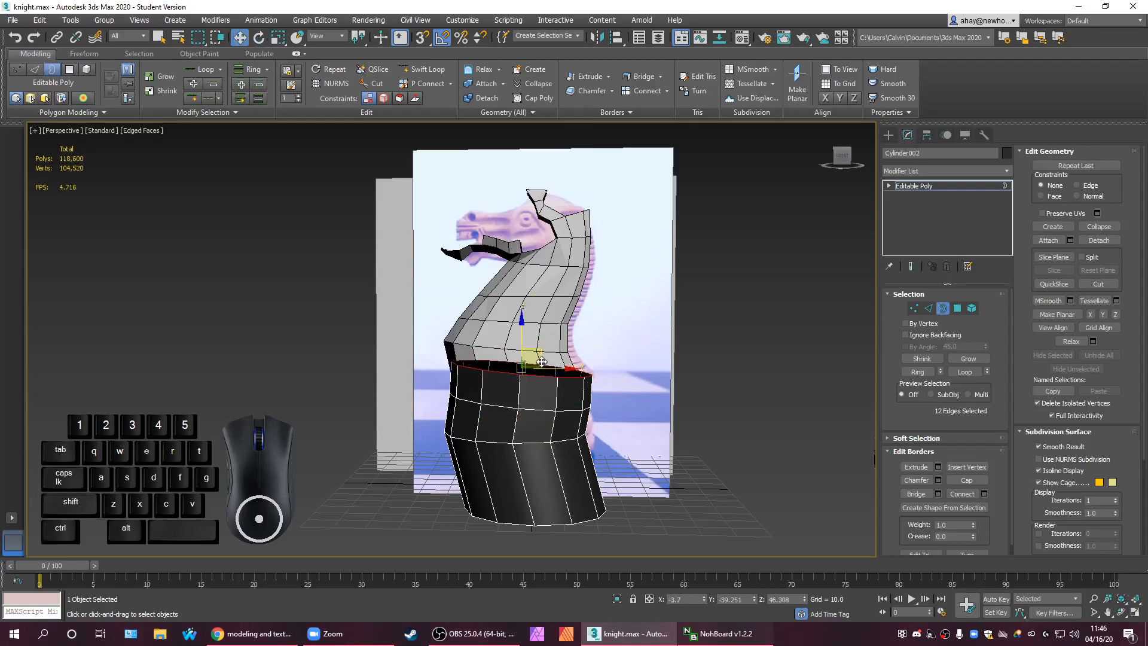
Rotate the cylinder's top border level and scale it slightly inward.
key("r")
key("e")
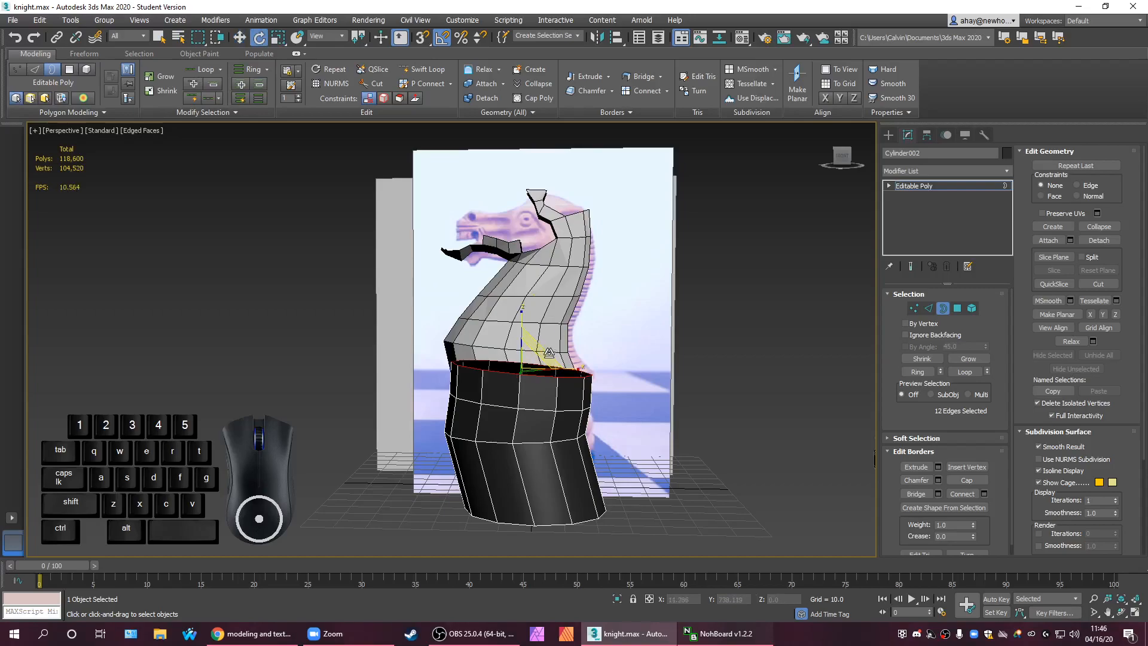
left_click_drag(556, 342, 556, 345)
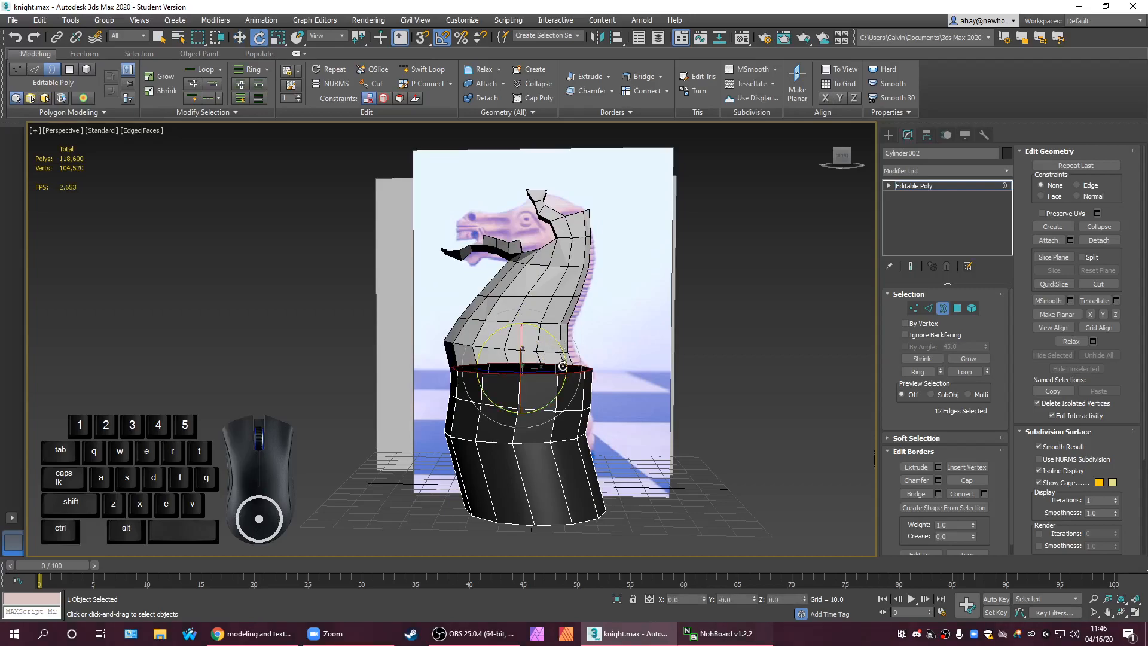
key("r")
left_click_drag(523, 381, 523, 384)
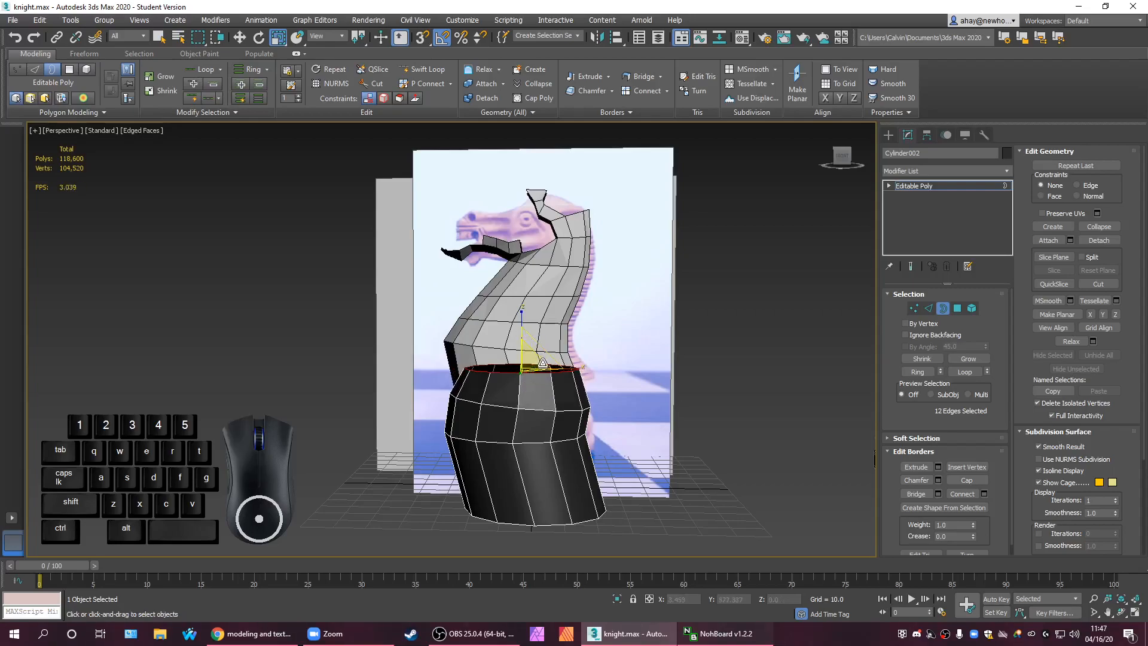
Try reshaping the cylinder by selecting groups of its vertices and scaling them.
middle_click_drag(538, 360, 583, 502, "alt")
left_click(913, 308)
middle_click_drag(739, 464, 698, 495, "alt")
left_click_drag(519, 384, 409, 292)
middle_click_drag(426, 299, 505, 328, "alt")
left_click_drag(514, 328, 523, 363)
middle_click_drag(529, 416, 438, 455, "alt")
left_click(508, 447)
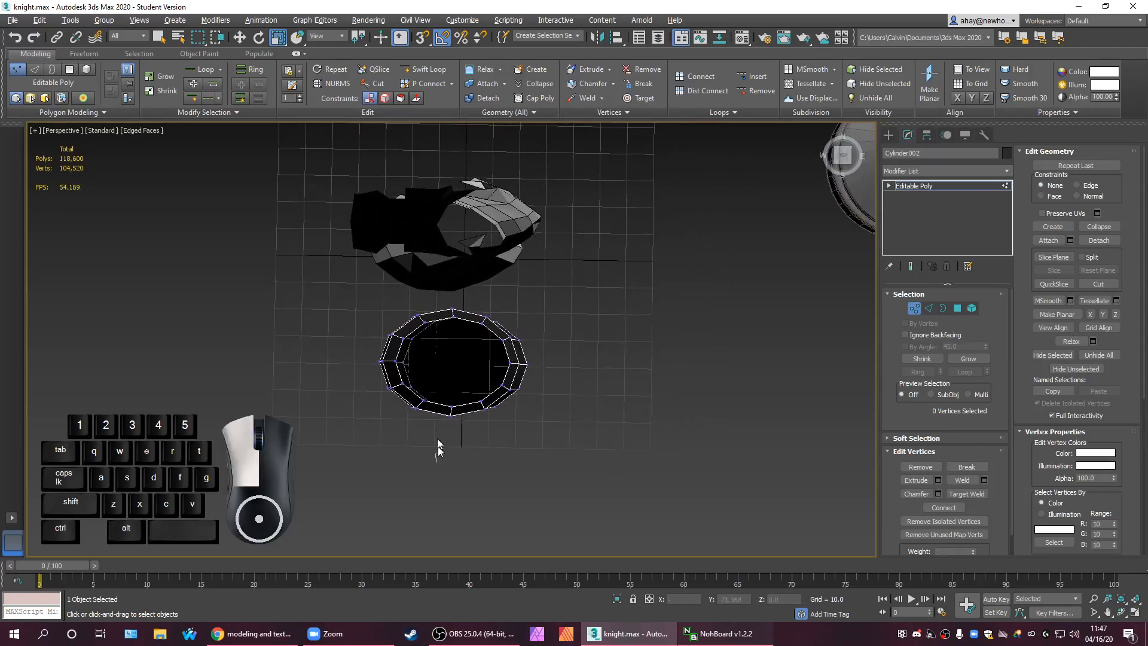
left_click_drag(413, 298, 413, 297)
left_click_drag(421, 410, 422, 421)
middle_click_drag(422, 421, 603, 337, "alt")
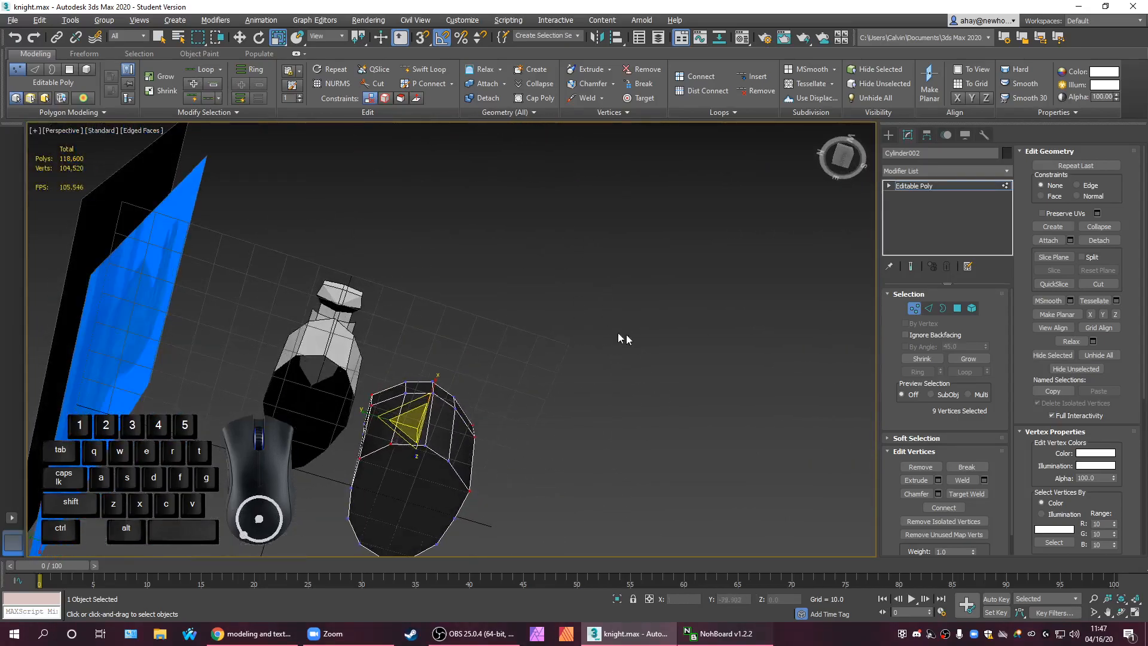
Leave the cylinder, select the knight body and enter border editing on its Editable Poly level beneath the Symmetry modifier.
left_click(944, 309)
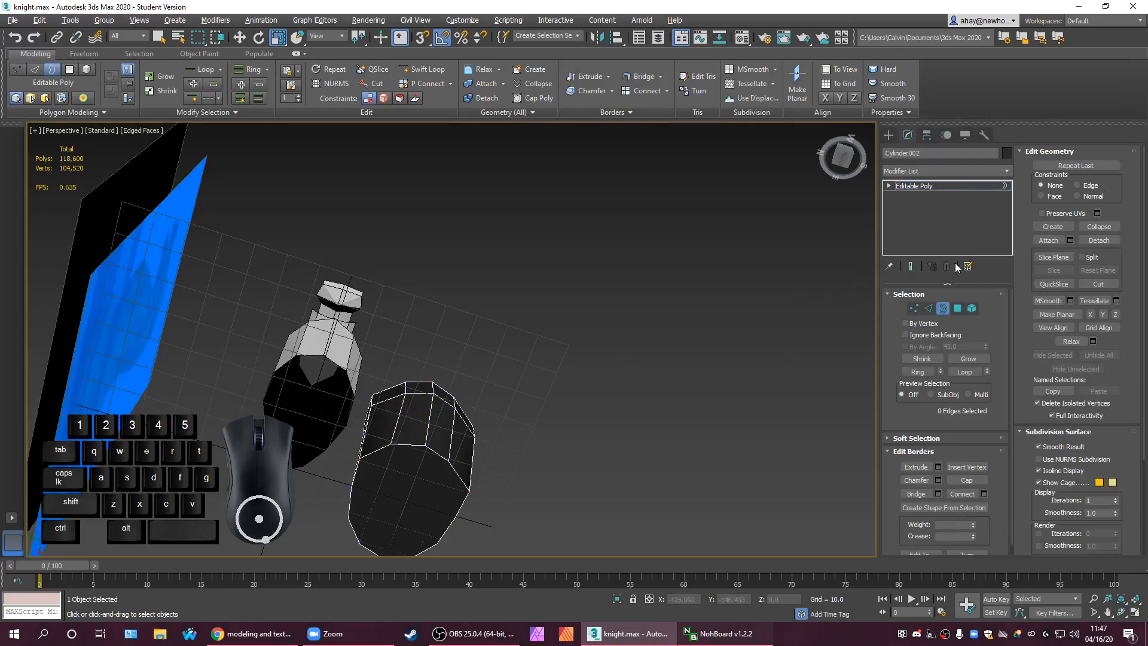
left_click(943, 186)
left_click(353, 356)
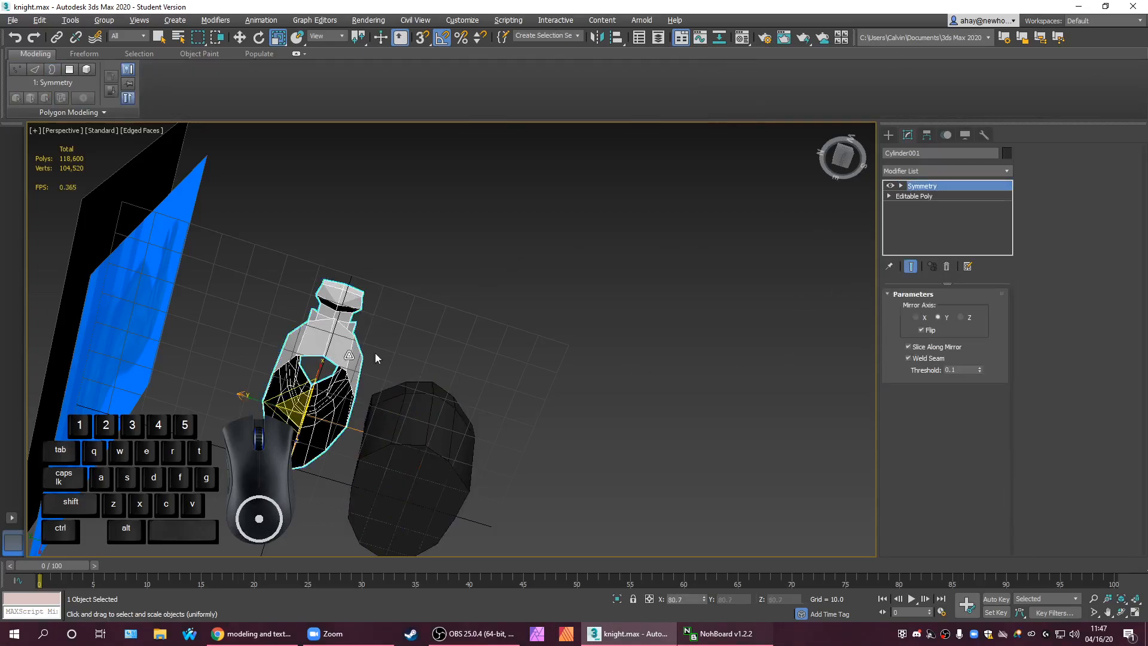
left_click(933, 196)
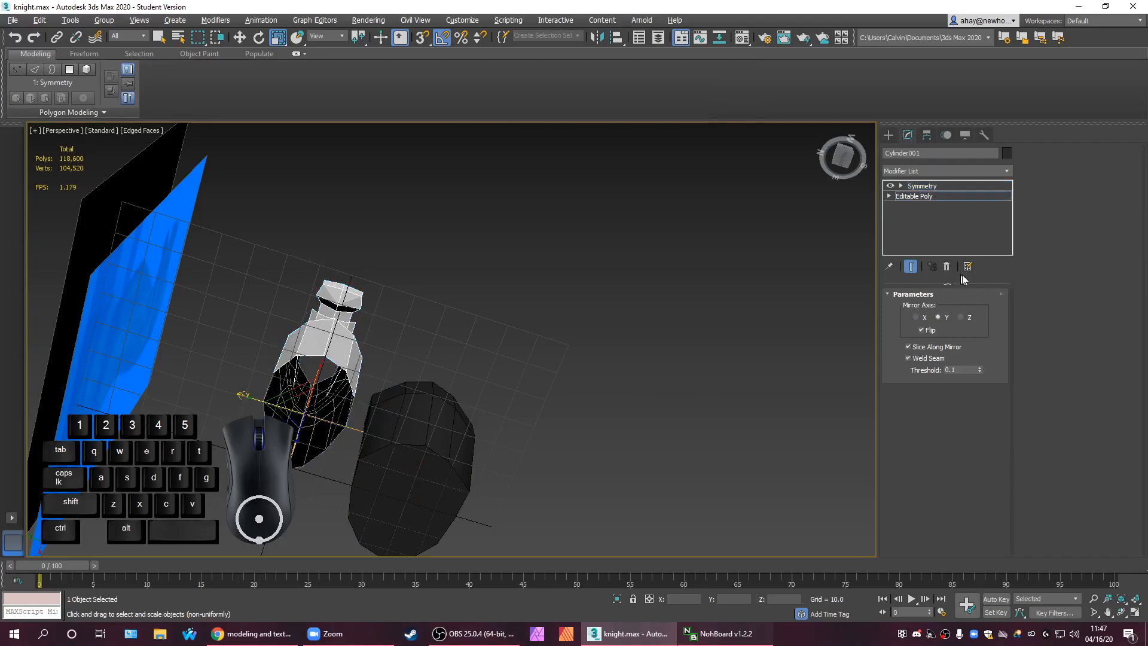
left_click(943, 309)
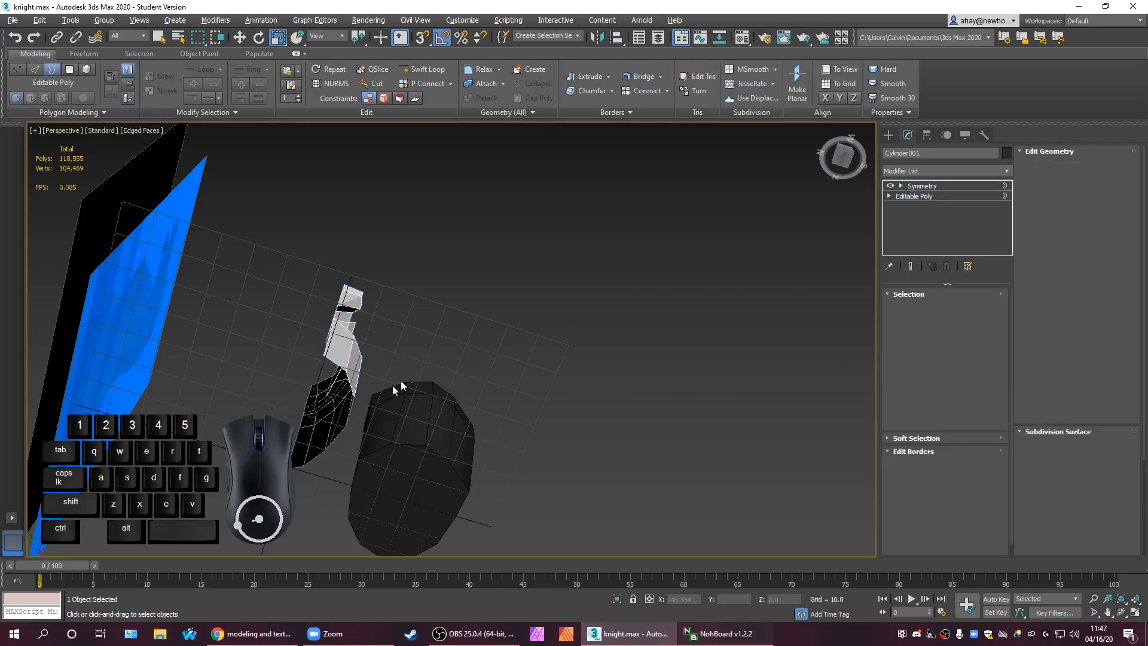
middle_click_drag(366, 377, 729, 322, "alt")
Select the six edges along the bottom rim of the knight body's unmirrored half and activate the Move tool.
left_click(926, 308)
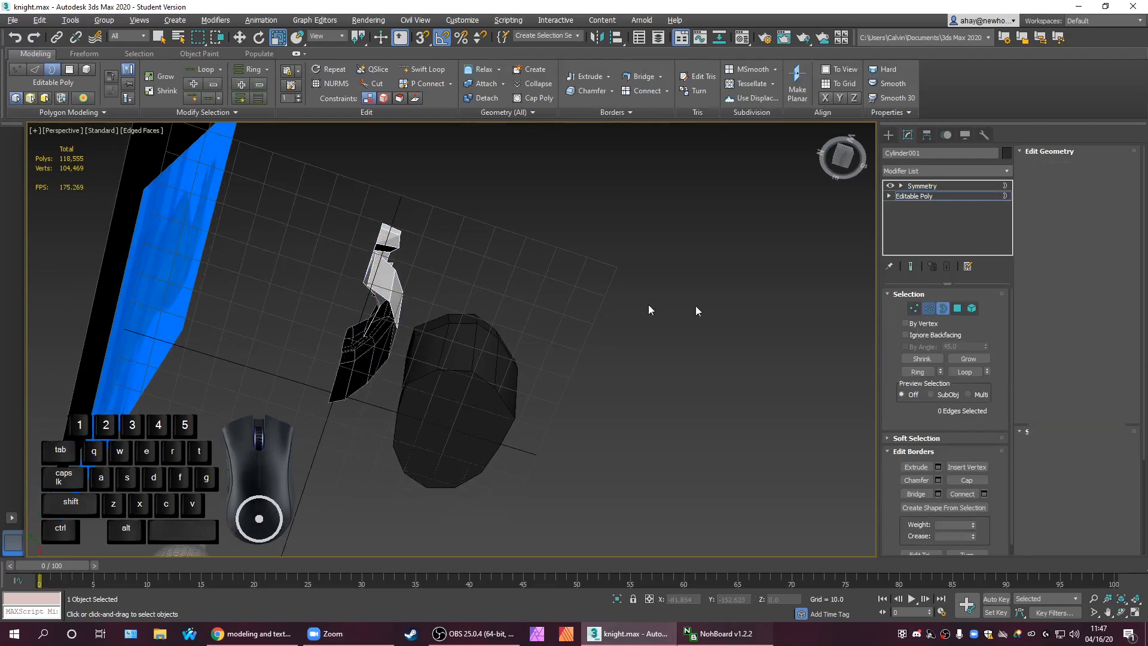
left_click(385, 301)
left_click(394, 315, "ctrl")
left_click(393, 338, "ctrl")
left_click(380, 367, "ctrl")
left_click(355, 392, "ctrl")
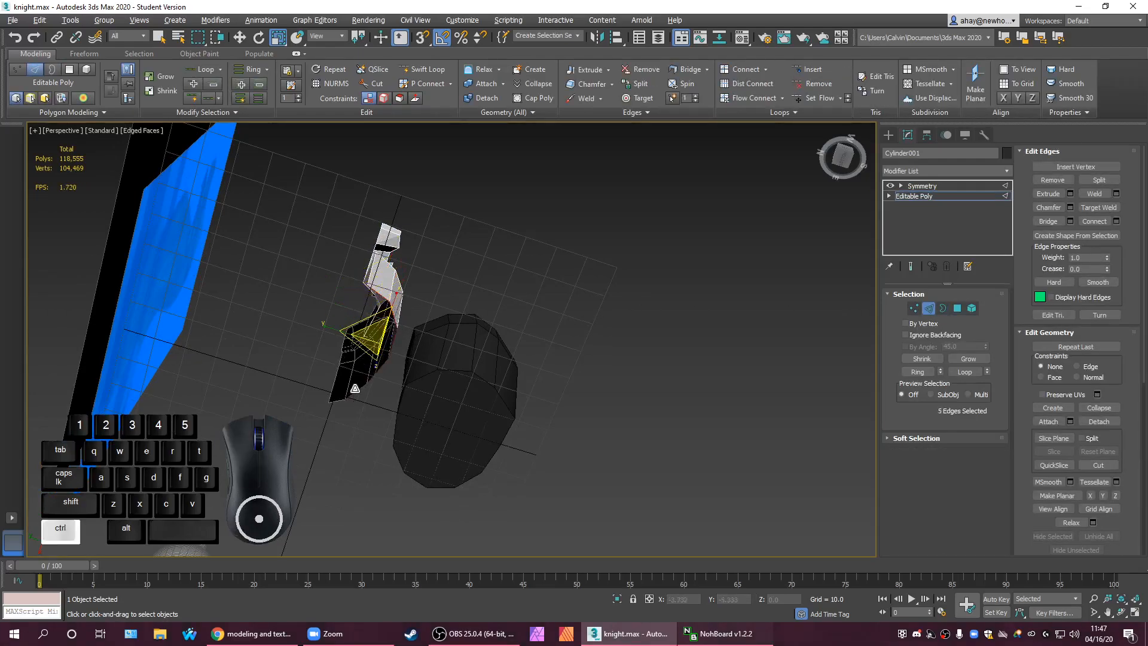
left_click(340, 400, "ctrl")
middle_click_drag(345, 402, 282, 545, "alt")
middle_click_drag(326, 425, 328, 372)
key("w")
middle_click_drag(428, 309, 521, 346)
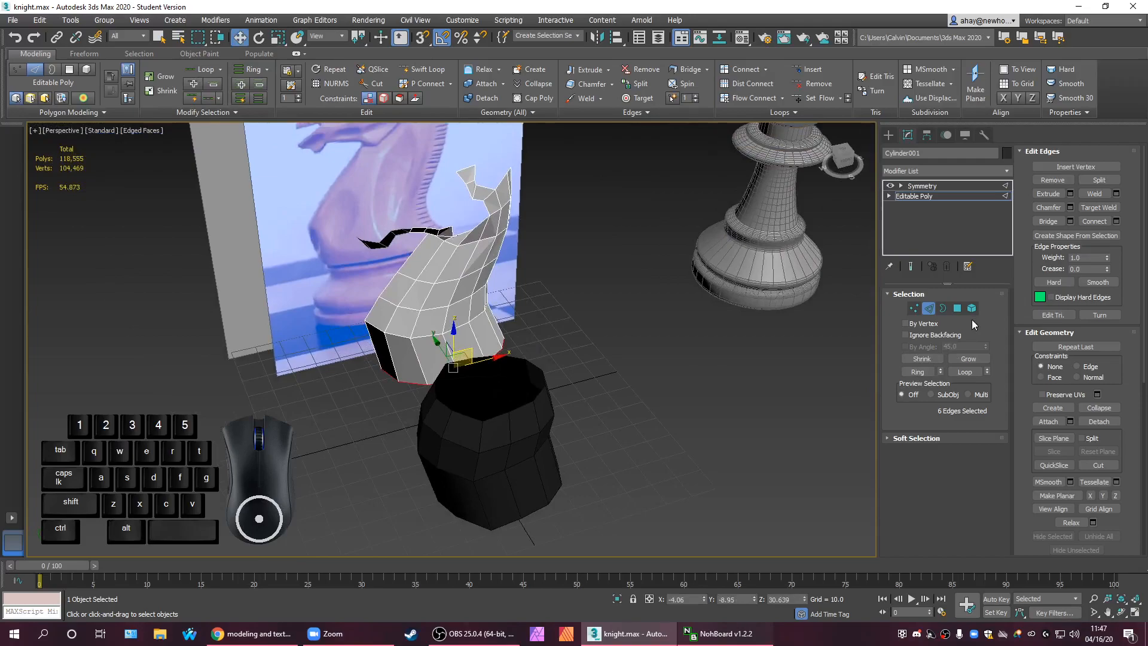
Add an Edit Poly modifier above the Symmetry modifier on the knight body.
left_click(944, 186)
left_click(956, 170)
scroll(955, 170, "down", 5)
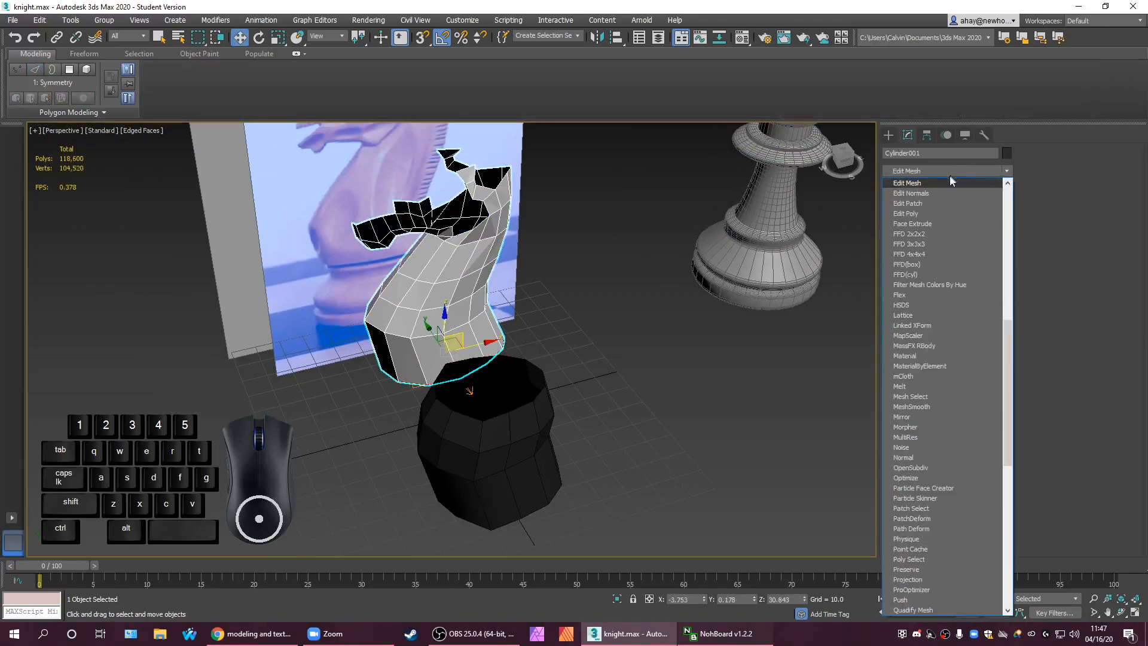
left_click(921, 212)
middle_click_drag(652, 427, 672, 347, "alt")
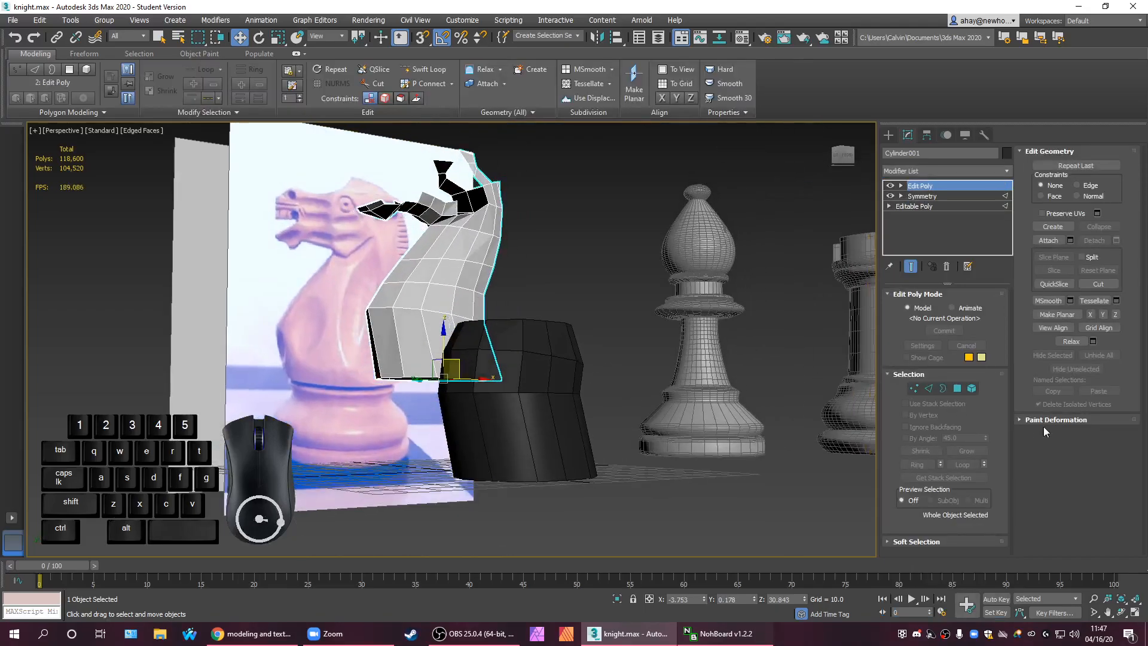
Select the open border at the bottom of the knight body and cap it.
left_click(957, 389)
middle_click_drag(629, 424, 651, 378, "alt")
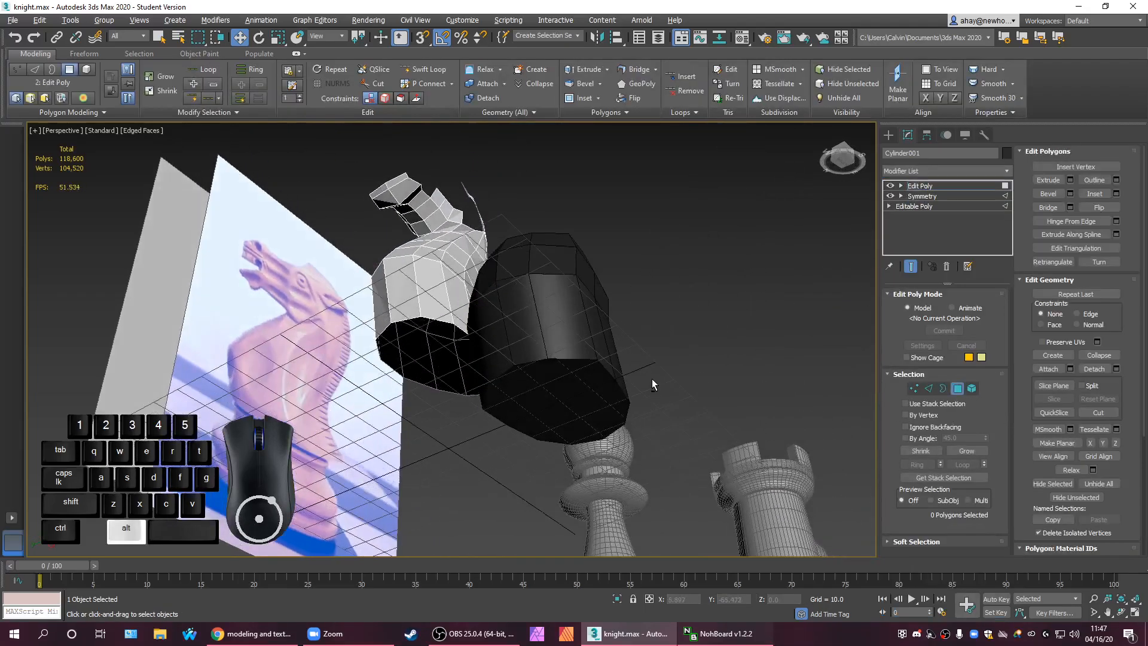
left_click(942, 388)
left_click(449, 322)
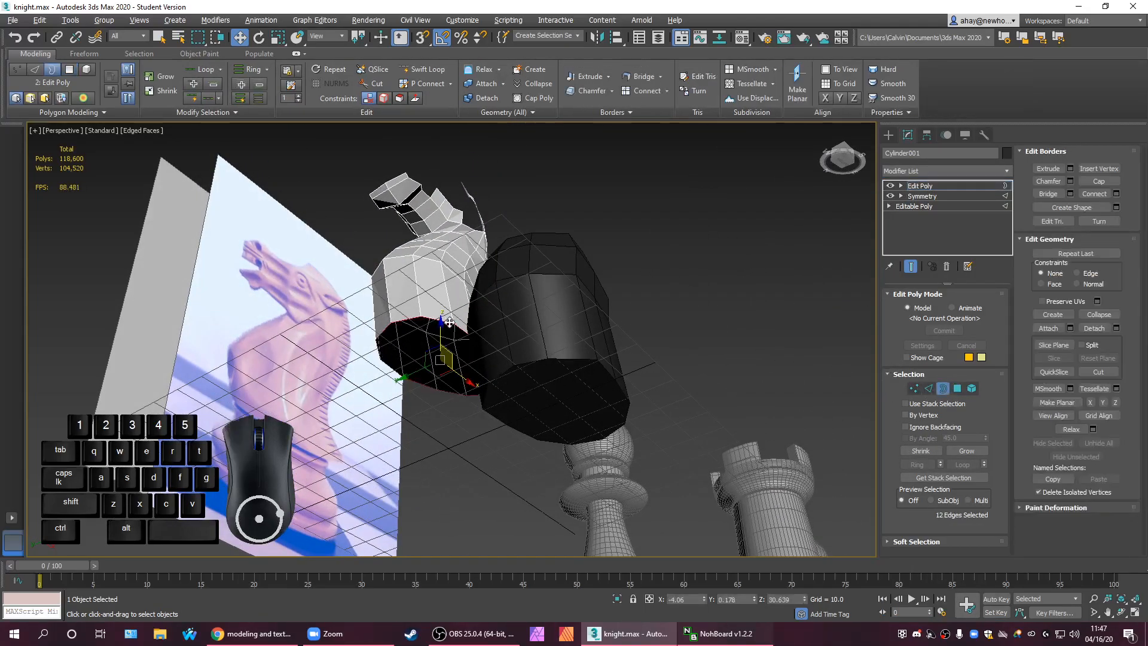
left_click(1098, 181)
Clone the knight body's bottom cap polygon straight down as the separate object Object001.
left_click(957, 388)
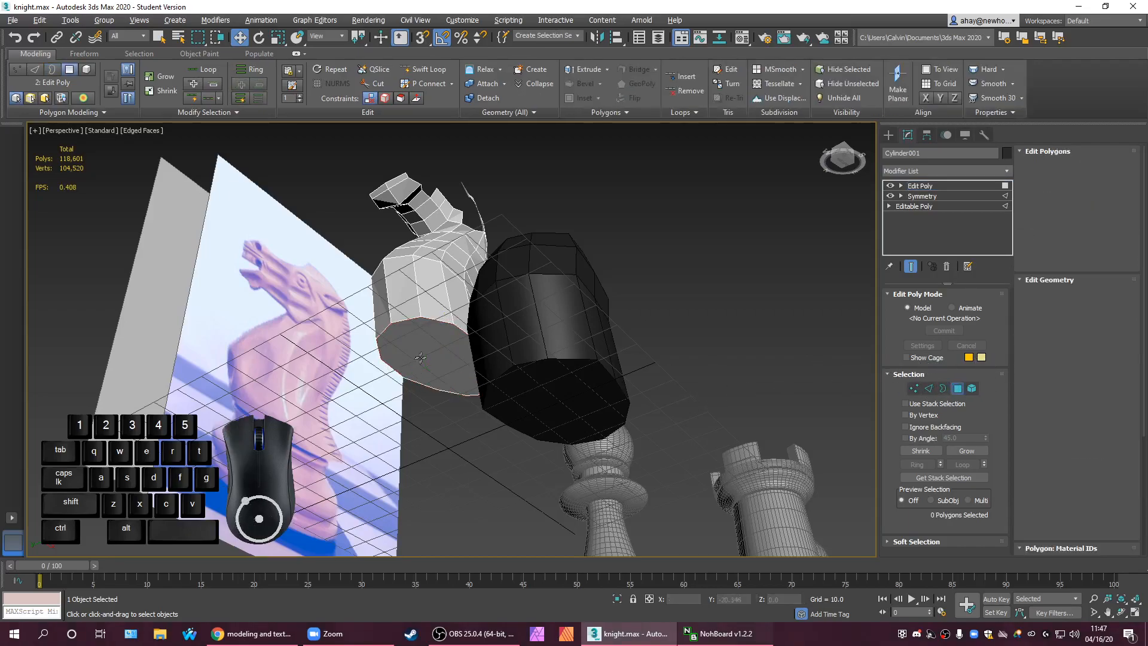
left_click(442, 324)
left_click_drag(443, 325, 446, 418, "shift")
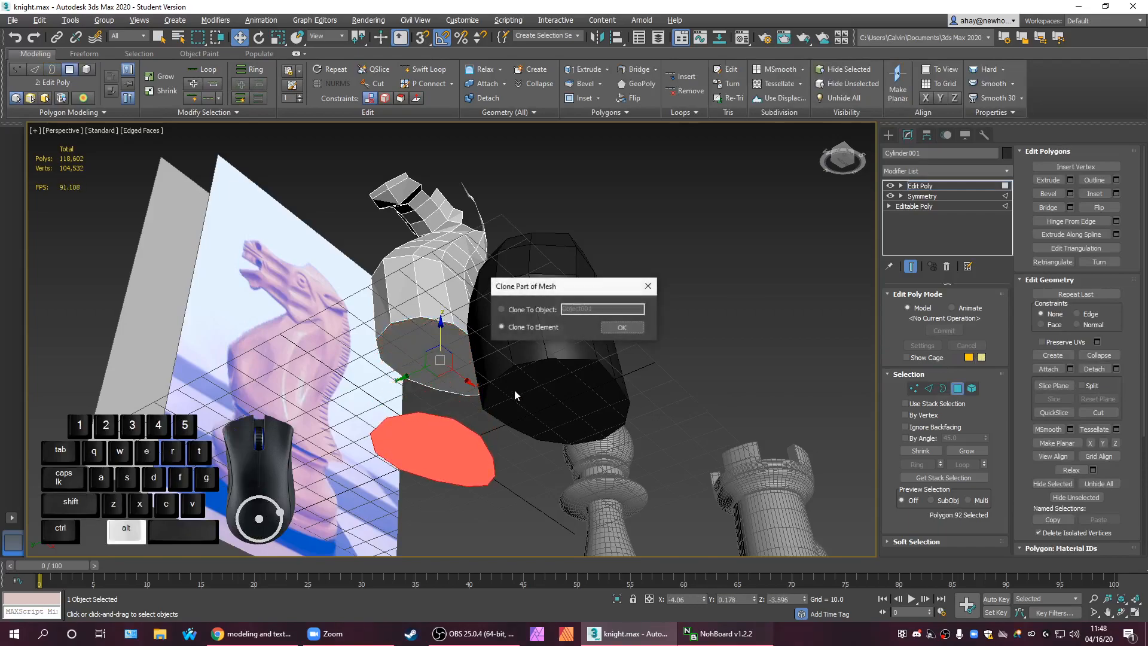
left_click(552, 310)
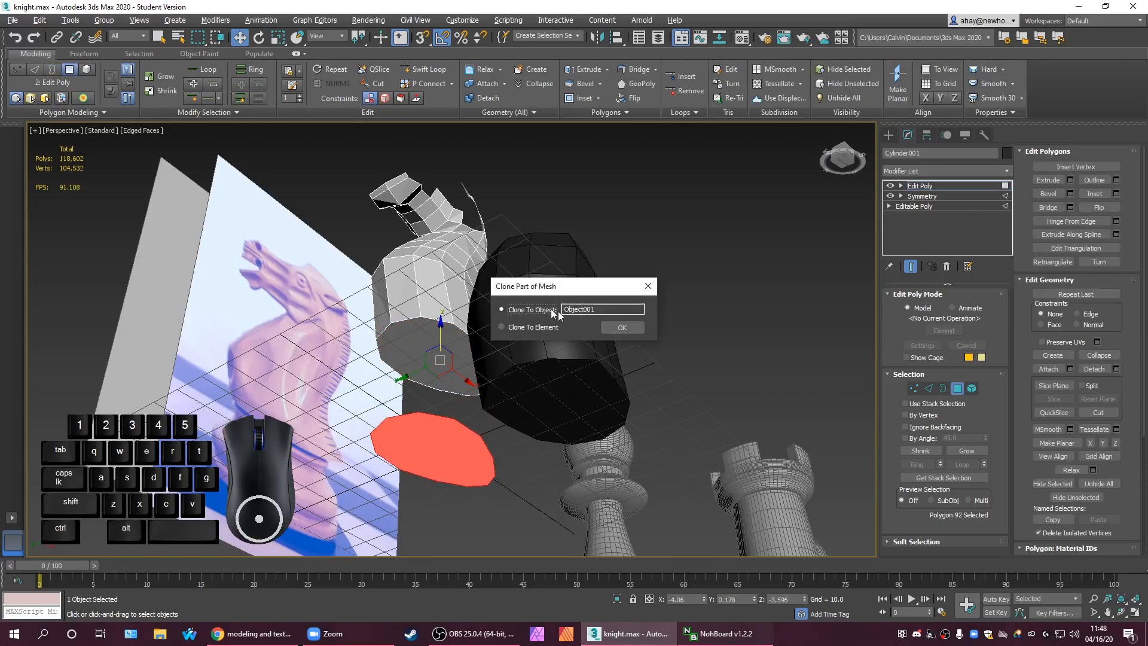
left_click(621, 330)
Remove the Edit Poly modifier from the knight body and delete the practice cylinder.
left_click(956, 185)
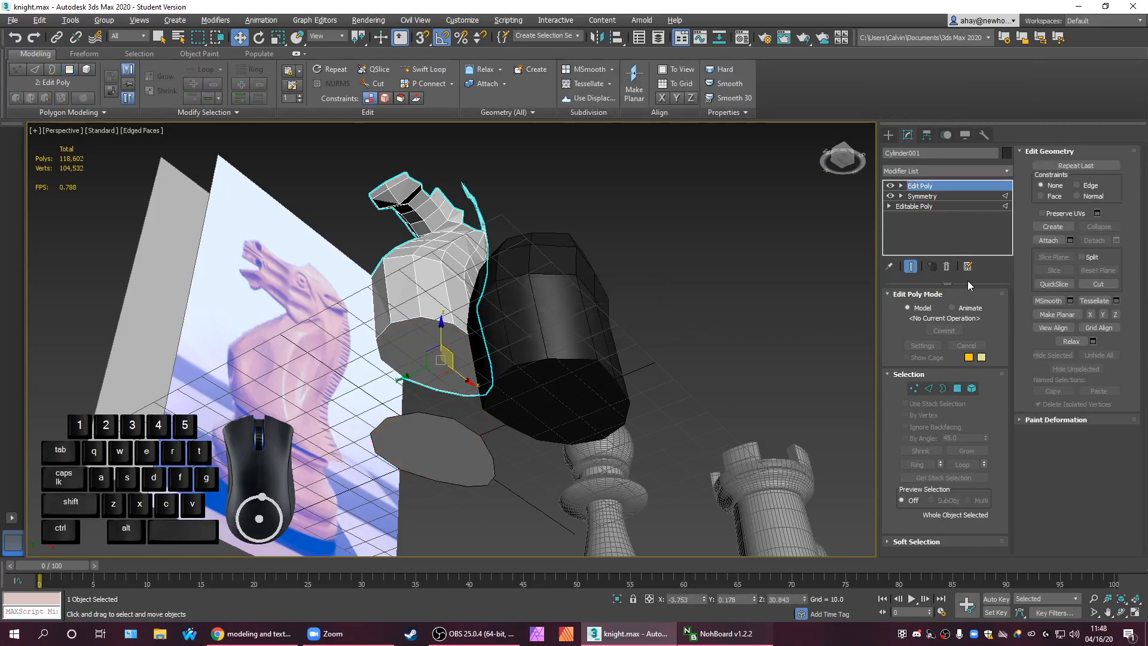
left_click(947, 269)
middle_click_drag(538, 341, 558, 401, "alt")
left_click(559, 402)
key("Delete")
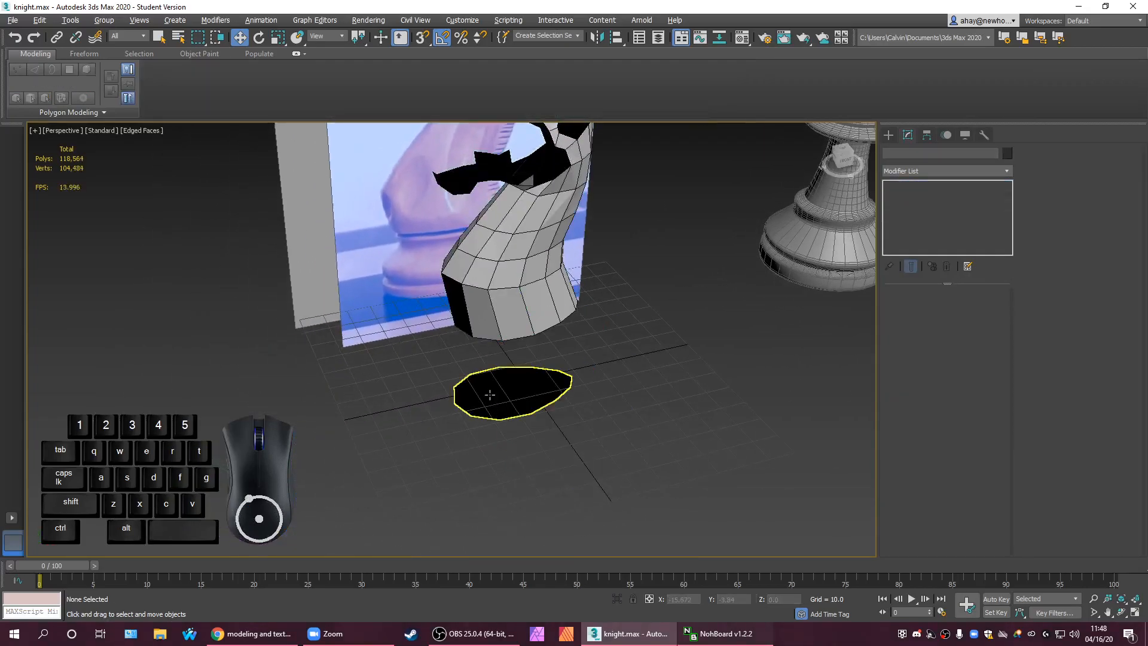
Center the pivot of the cloned base polygon Object001 to the object.
left_click(499, 396)
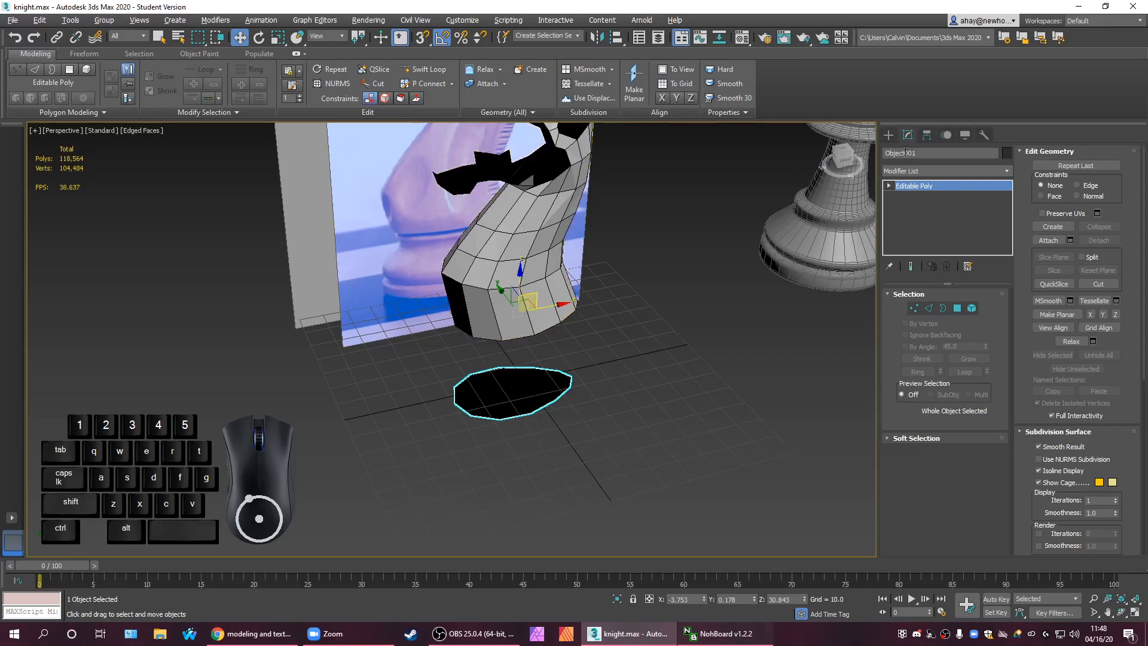
left_click(927, 135)
left_click(945, 190)
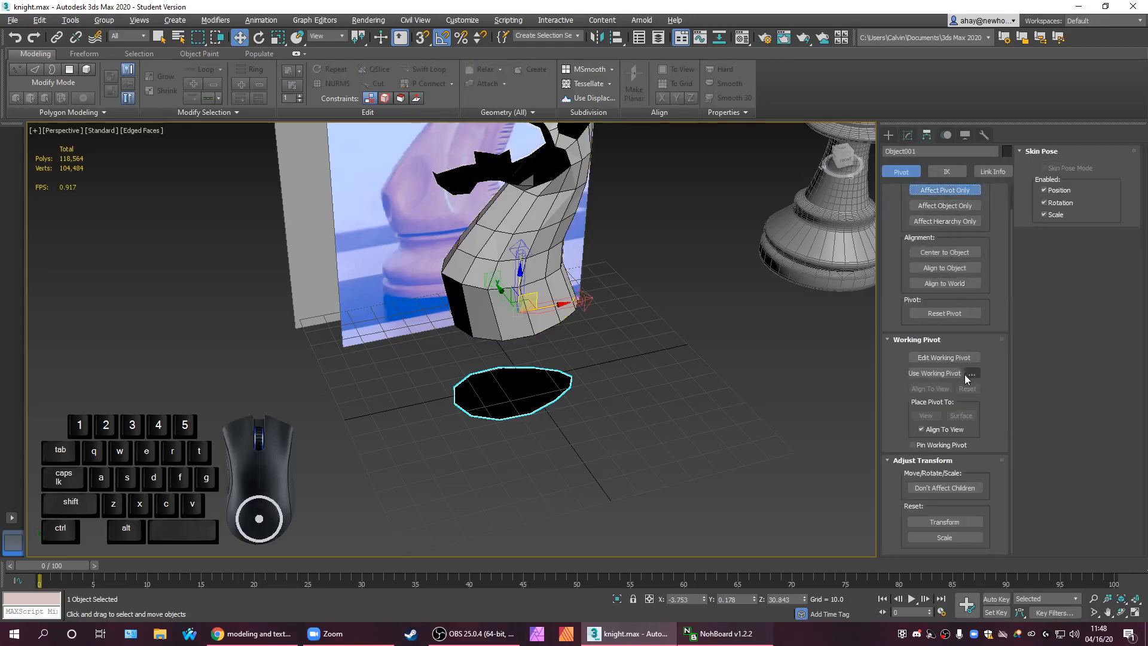
left_click(955, 252)
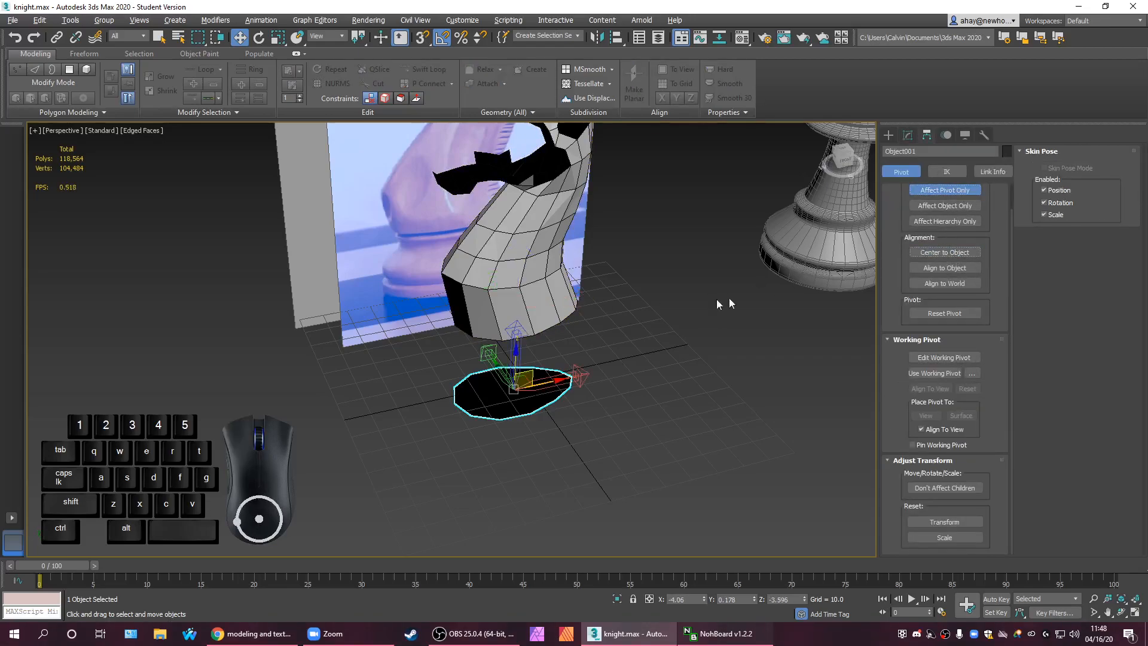
left_click(942, 188)
Move the cloned base polygon out from under the knight body along the Y axis, to about Y -27.3.
scroll(549, 394, "up", 3)
left_click_drag(549, 395, 606, 457)
middle_click_drag(606, 457, 558, 425, "alt")
right_click(559, 426)
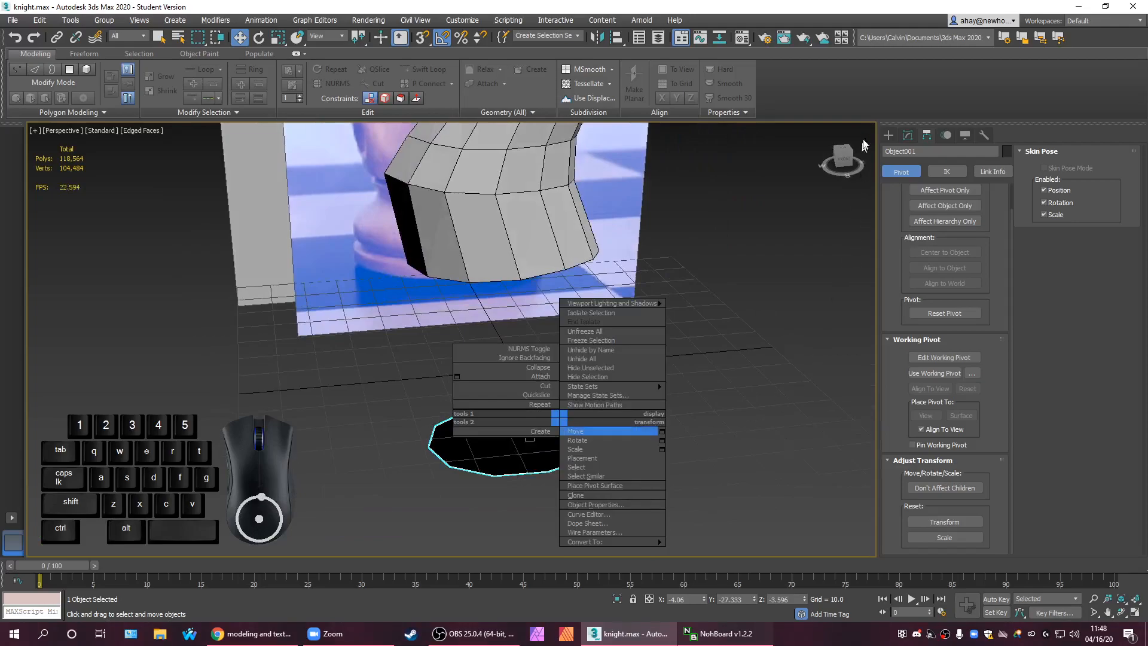
Select the single polygon of Object001 at the polygon sub-object level.
left_click(899, 137)
left_click(902, 136)
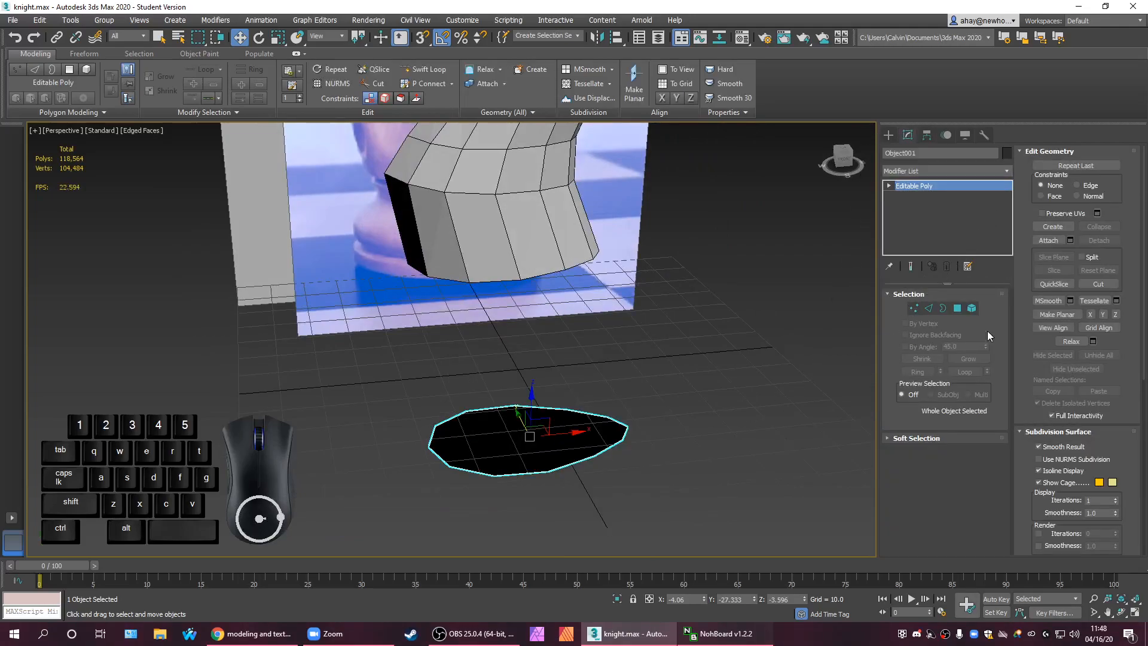
left_click(956, 307)
left_click(577, 440)
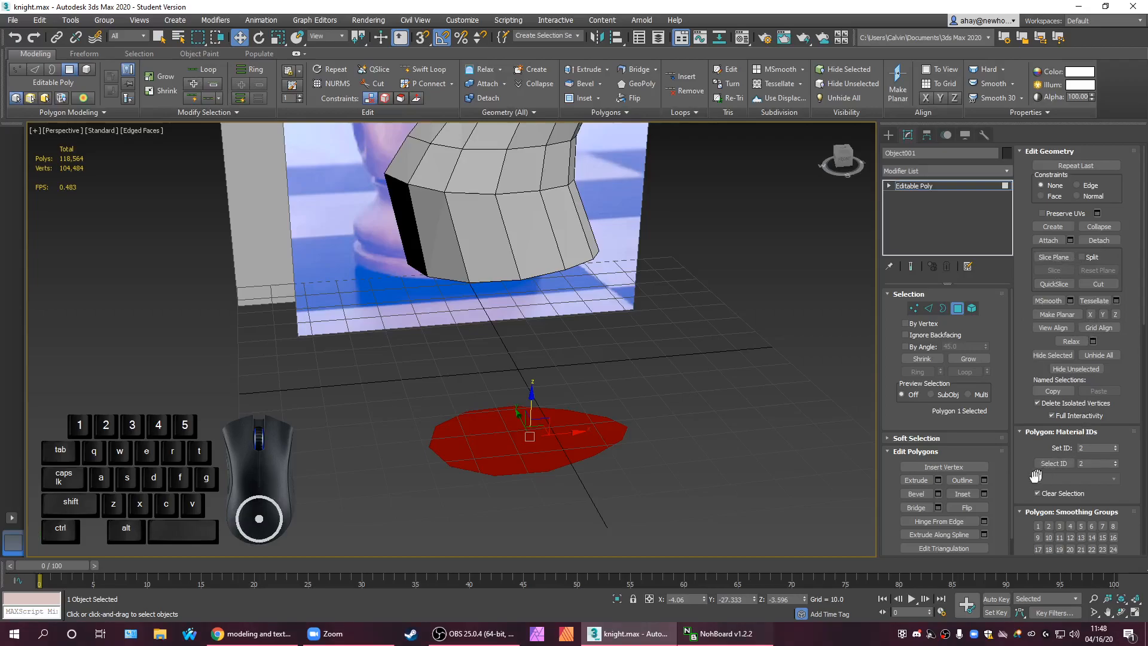
Examine the knight body's neck and jaw topology in perspective and against the horse head reference in the front view.
scroll(573, 469, "down", 3)
middle_click_drag(574, 469, 603, 417, "alt")
scroll(478, 310, "up", 6)
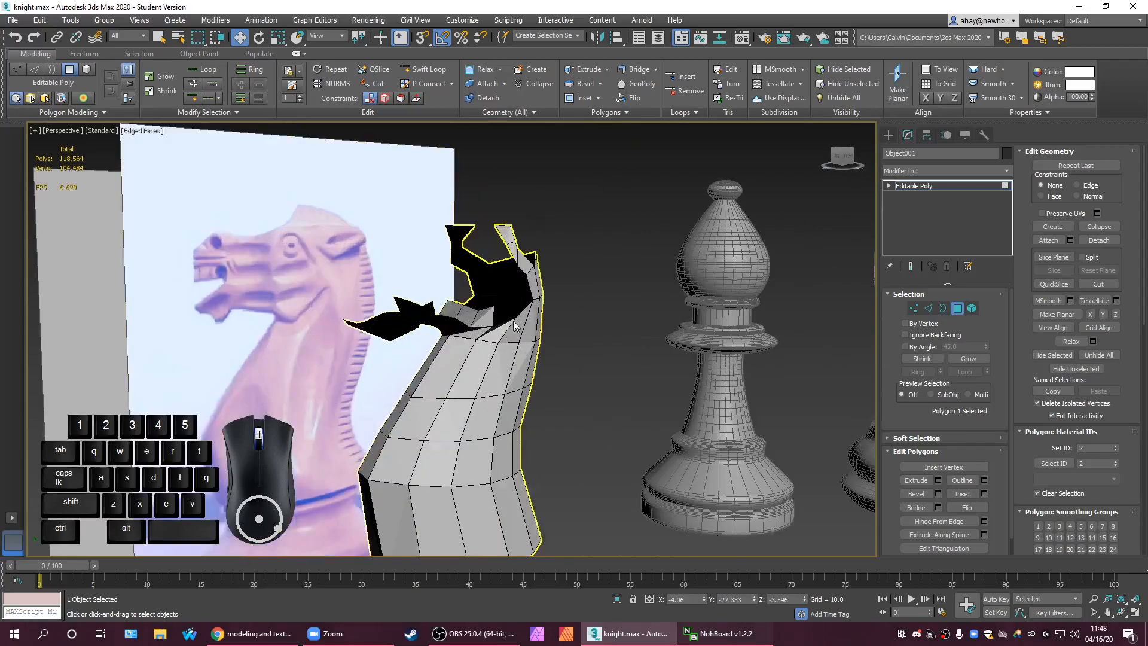
scroll(485, 444, "down", 3)
middle_click_drag(485, 445, 538, 374, "alt")
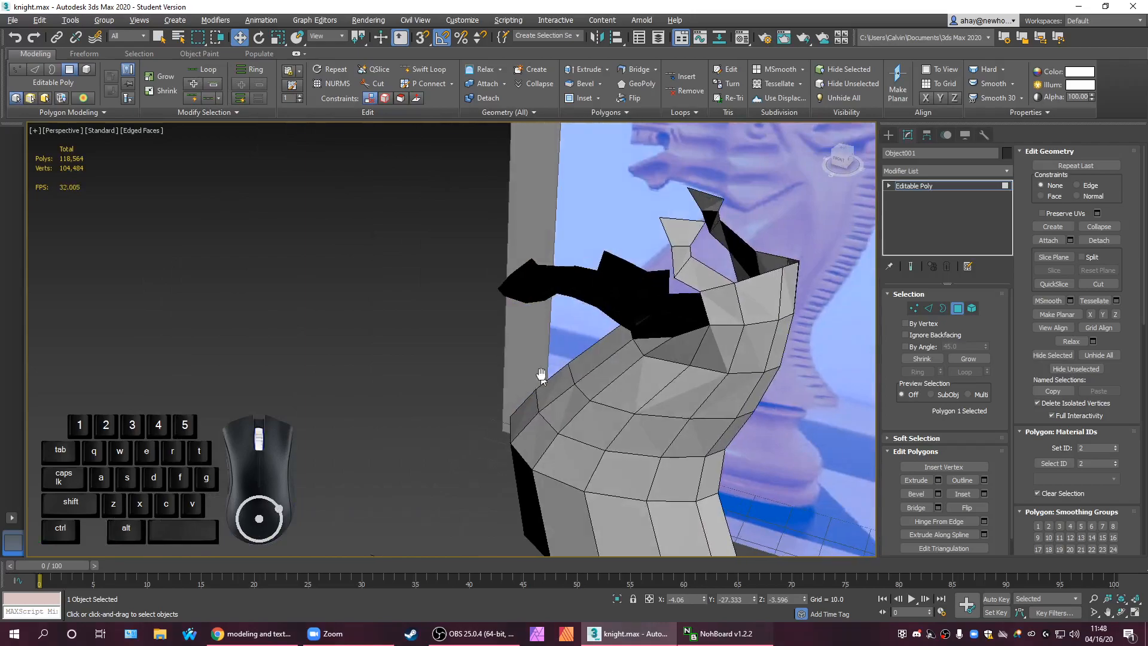
scroll(538, 375, "down", 3)
key("alt+w")
key("alt+w")
scroll(661, 275, "up", 5)
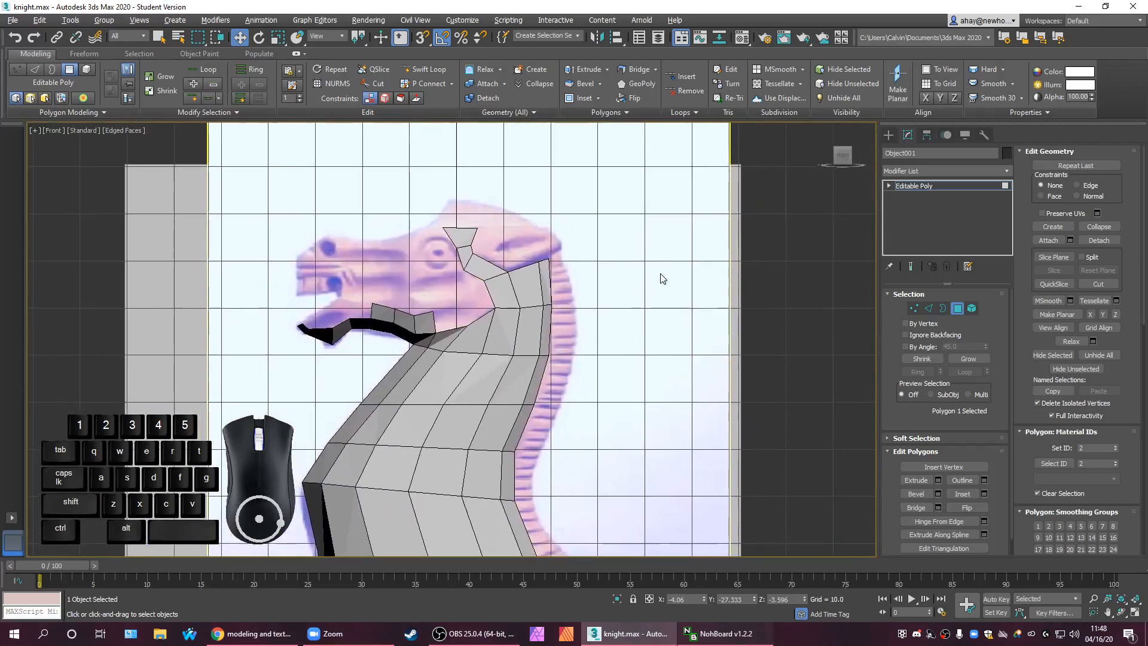
middle_click_drag(549, 306, 453, 319)
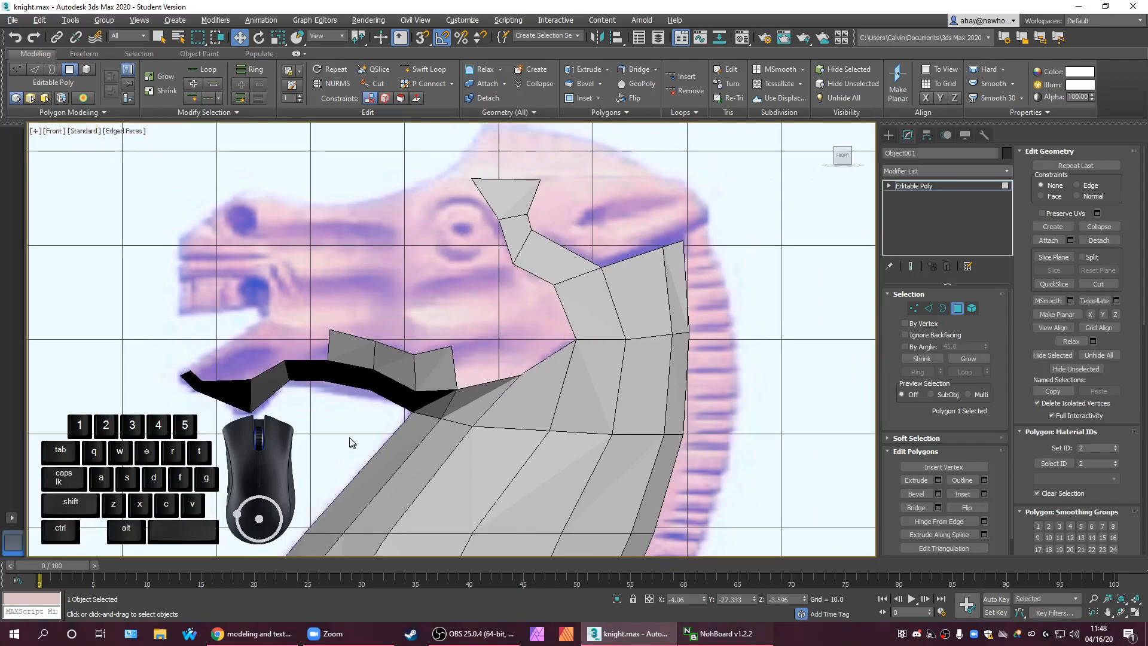
middle_click_drag(353, 442, 429, 422)
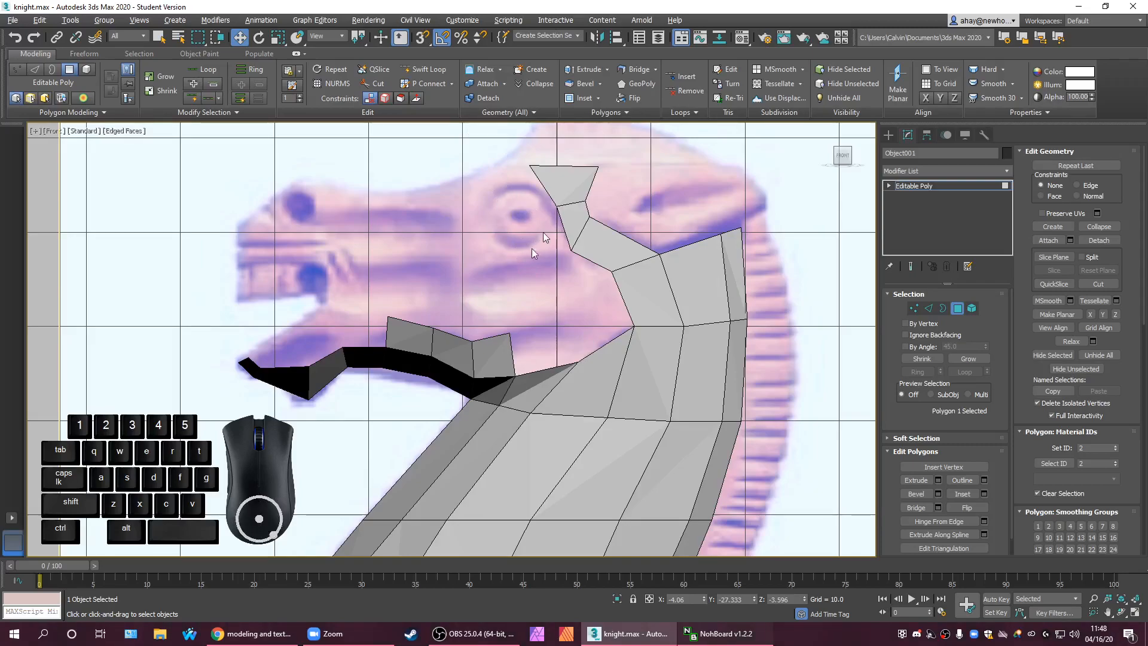
middle_click_drag(541, 269, 658, 303)
scroll(607, 311, "down", 2)
scroll(604, 286, "up", 2)
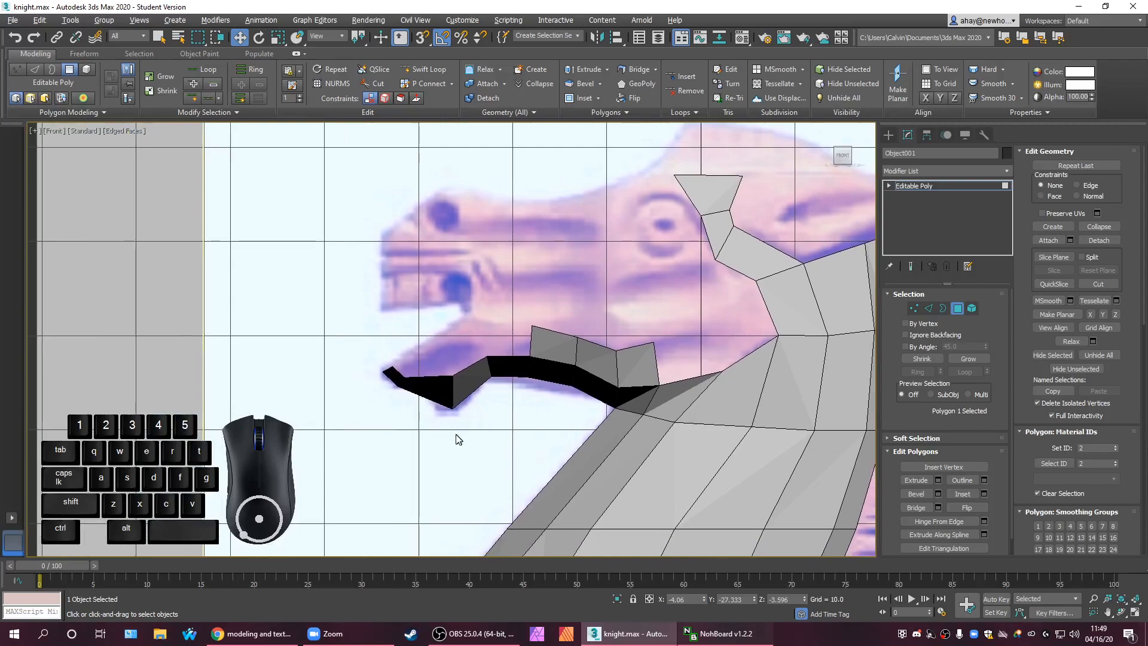
scroll(454, 439, "up", 2)
middle_click_drag(659, 436, 566, 378)
scroll(585, 375, "down", 2)
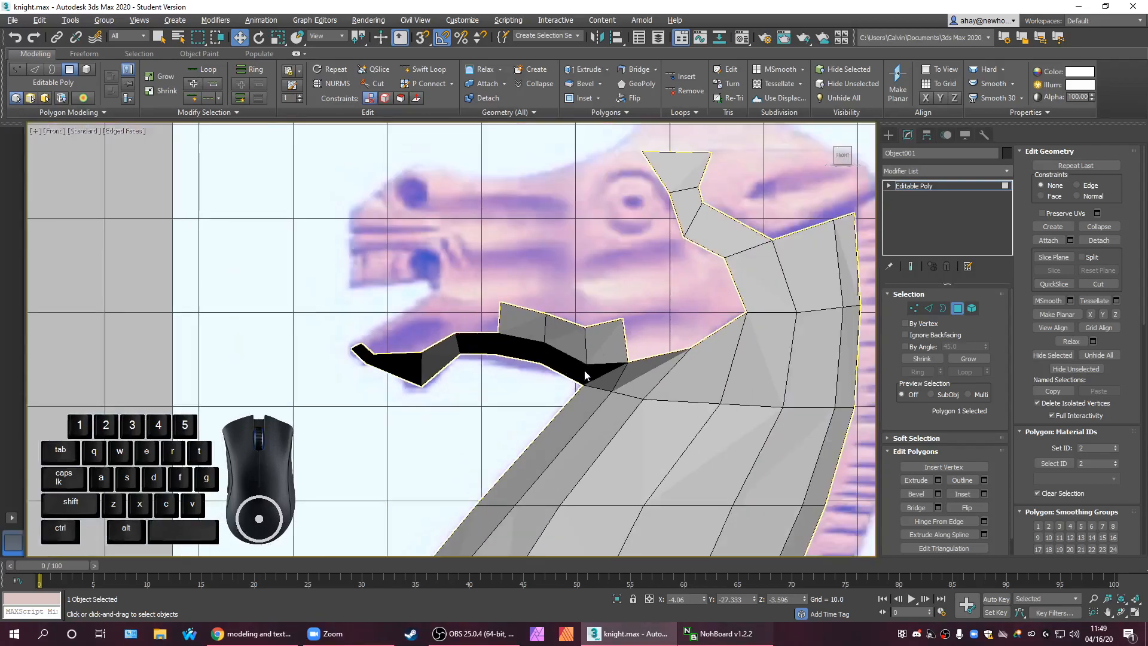
Leave polygon editing, select the knight body and compare its lower jaw and cheek with the reference using temporary see-through display.
left_click(915, 188)
left_click(686, 400)
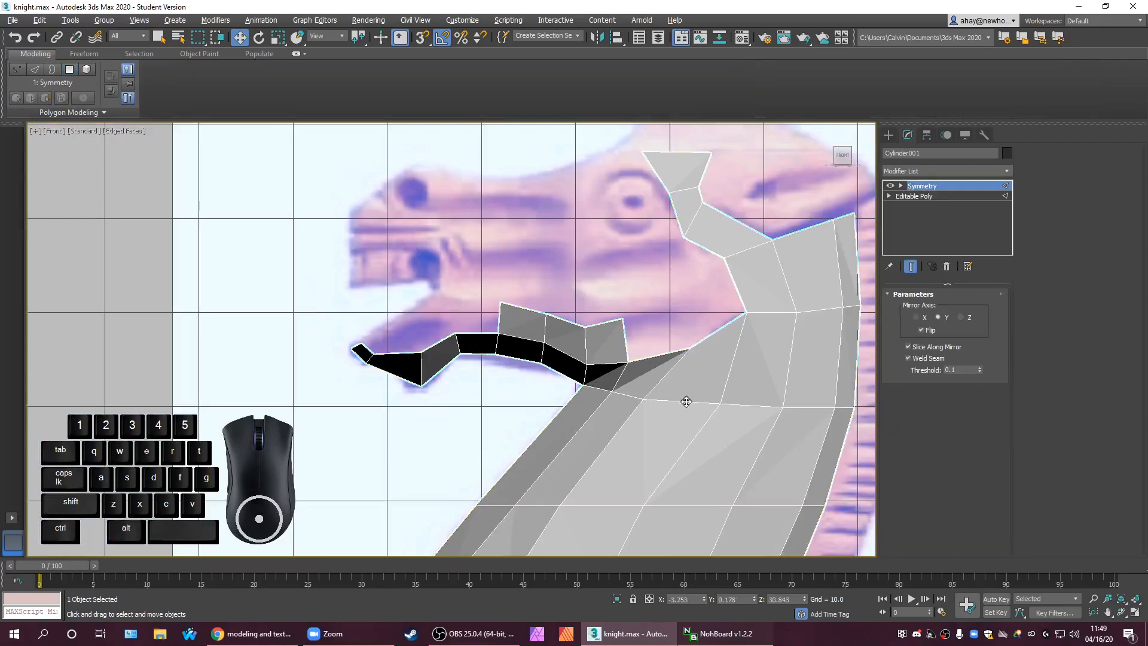
key("alt+x")
scroll(478, 406, "up", 3)
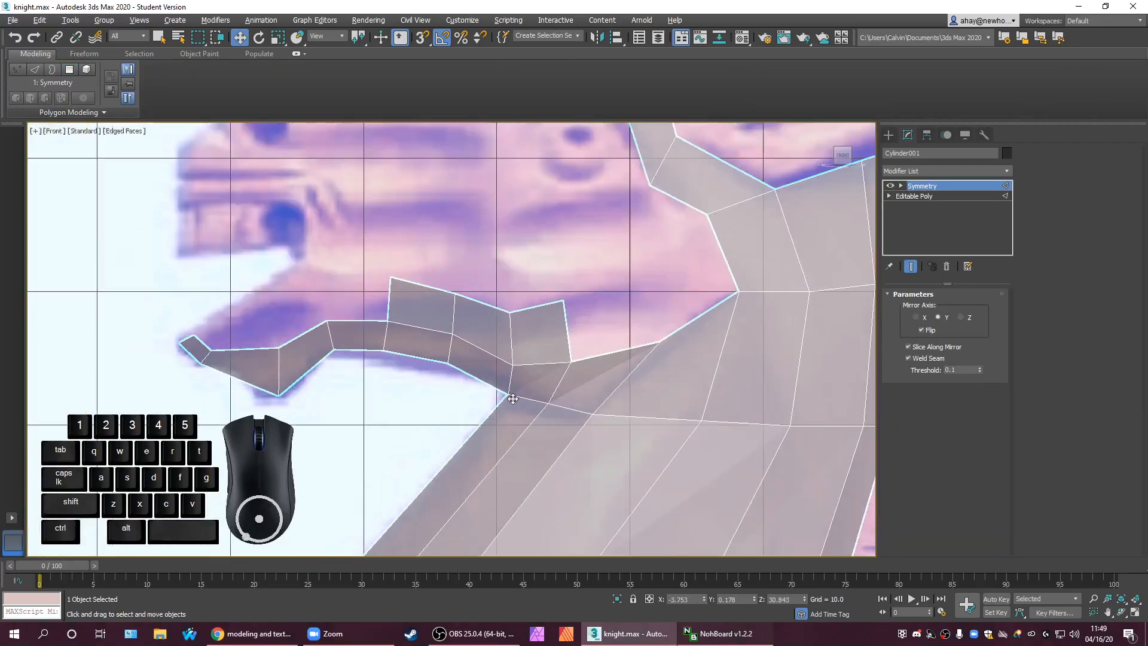
scroll(370, 365, "down", 2)
scroll(328, 389, "up", 3)
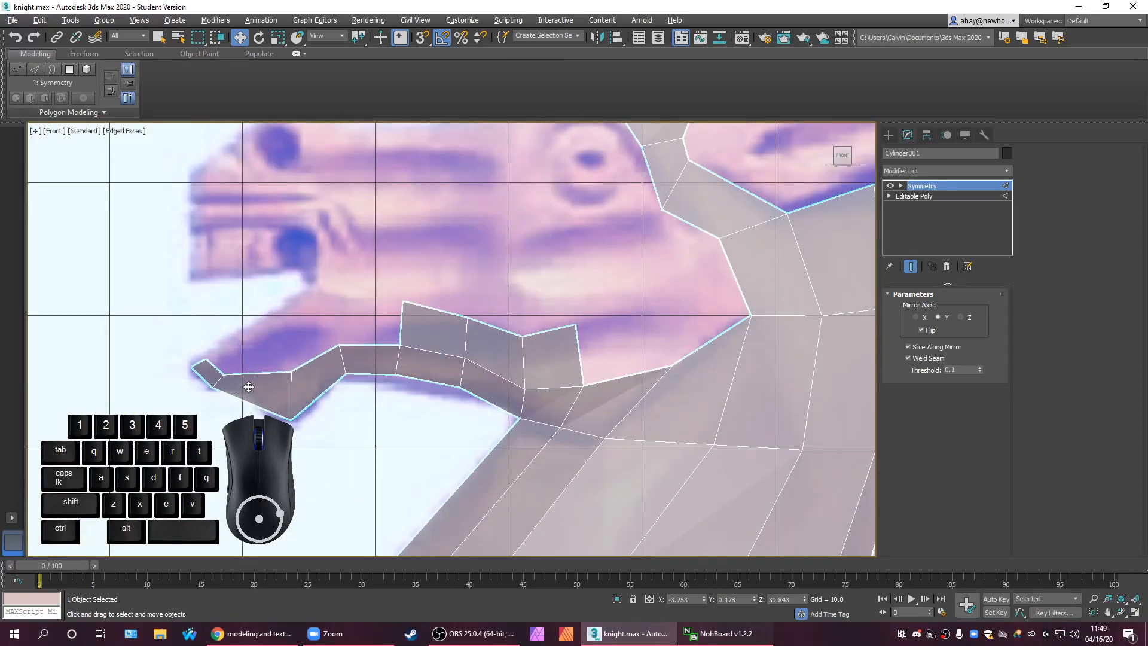
scroll(374, 376, "down", 2)
scroll(374, 379, "up", 2)
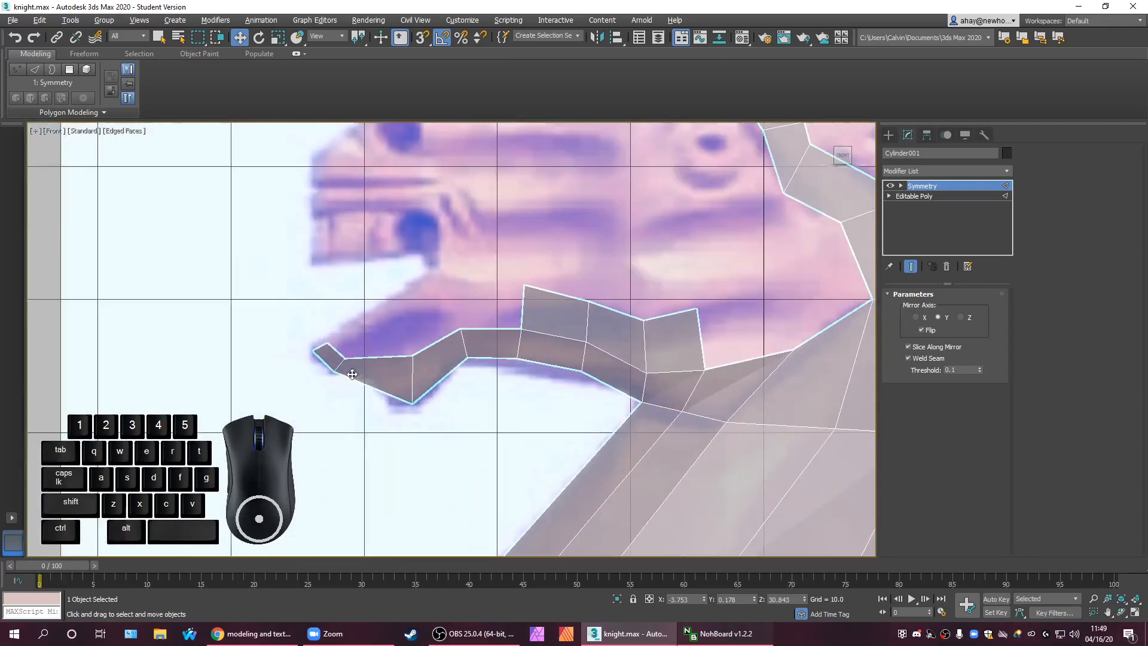
middle_click_drag(343, 379, 326, 386)
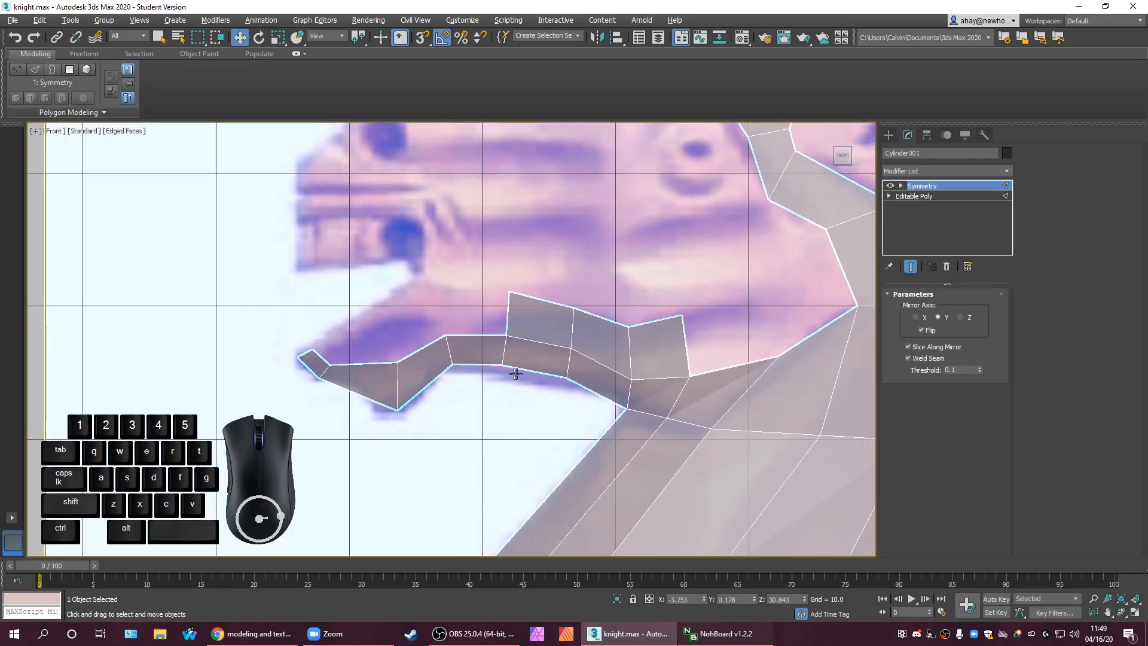
middle_click_drag(526, 370, 422, 392)
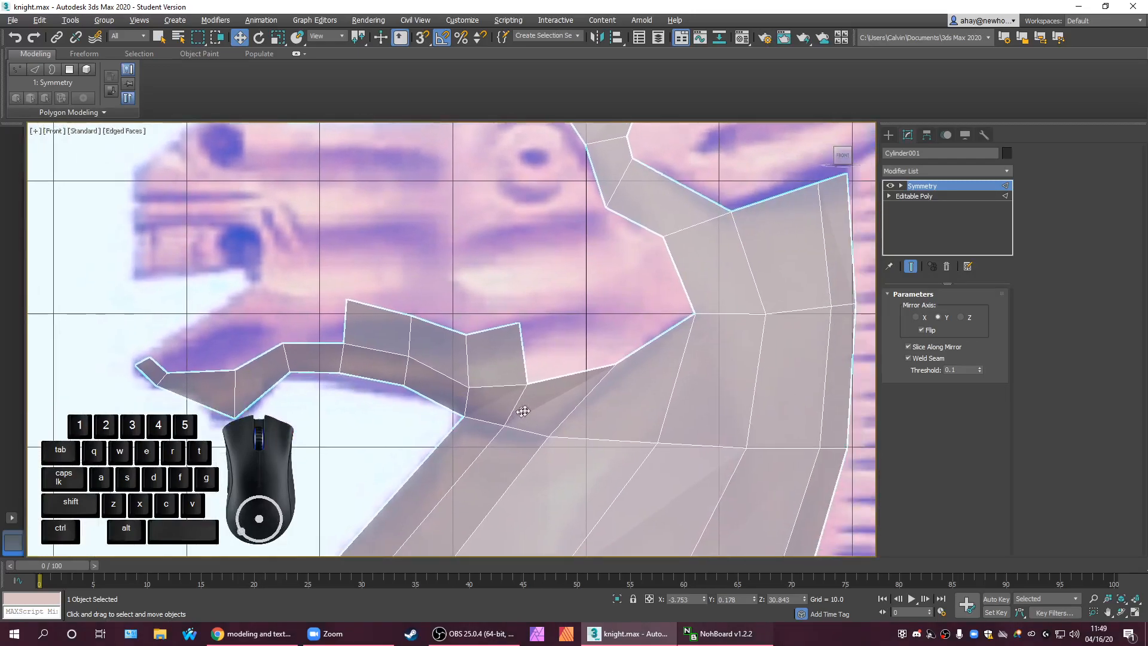
middle_click_drag(519, 413, 512, 395)
key("alt+x")
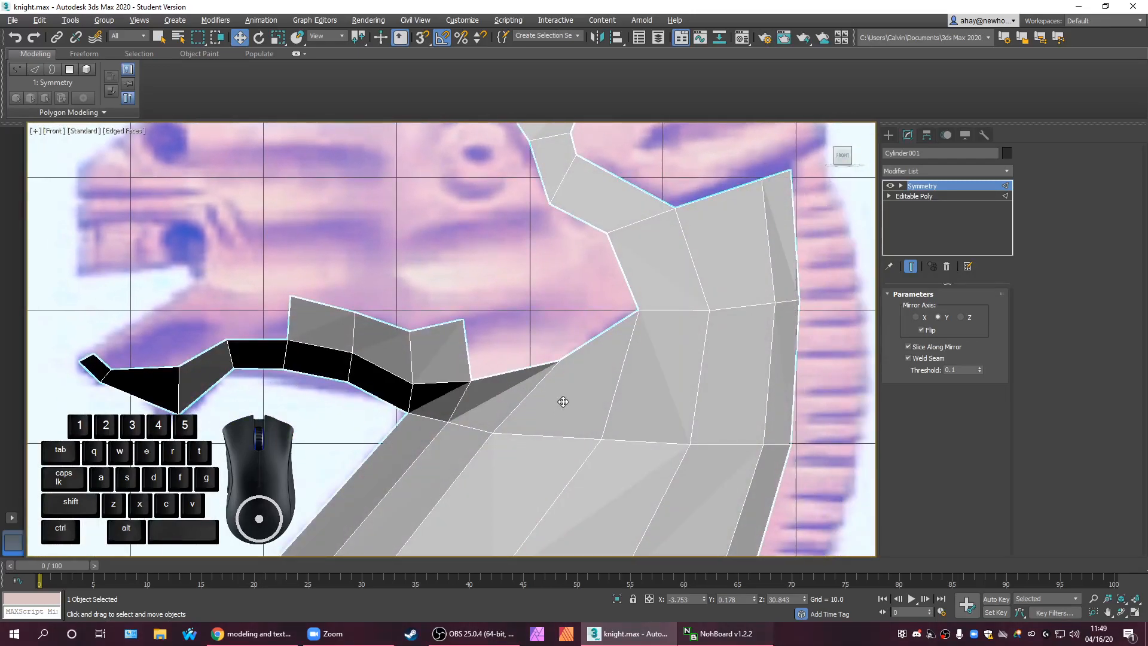
Hide the knight body to study the jawline on the reference image, and unhide all objects.
scroll(563, 401, "down", 4)
right_click(535, 379)
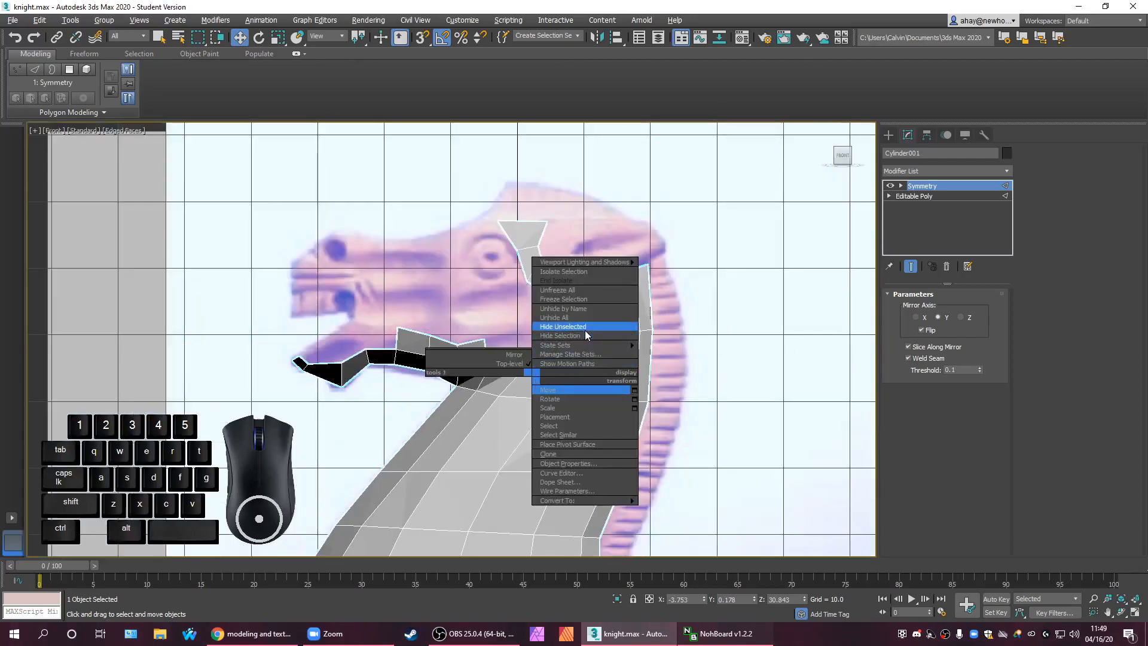
left_click(584, 335)
scroll(567, 359, "up", 5)
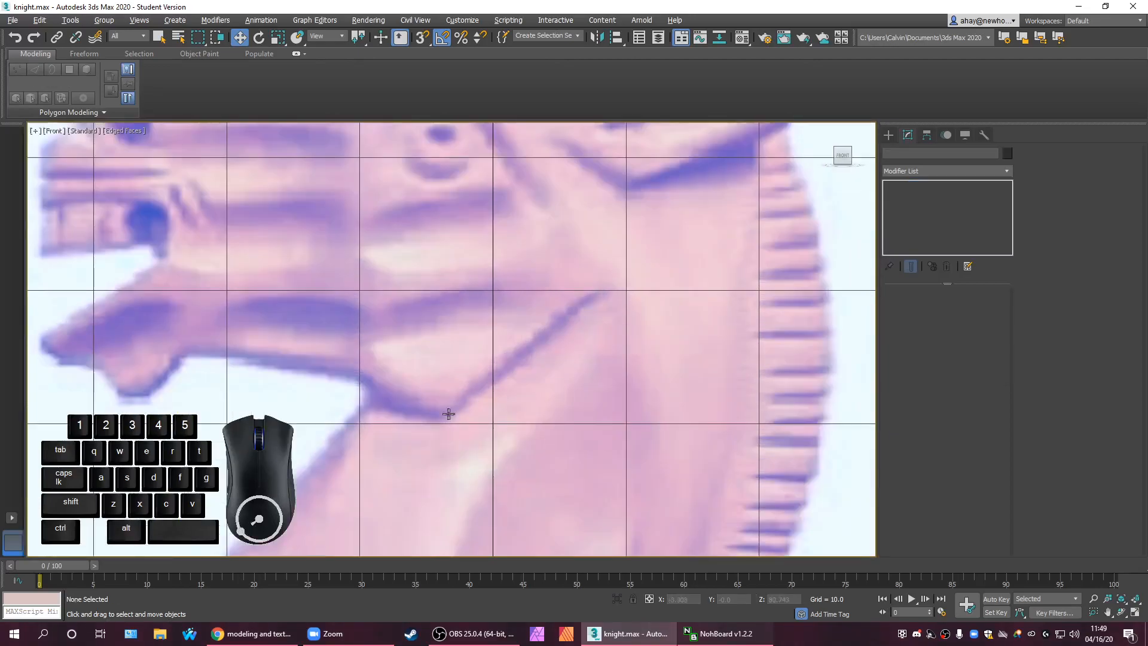
middle_click_drag(407, 375, 409, 375)
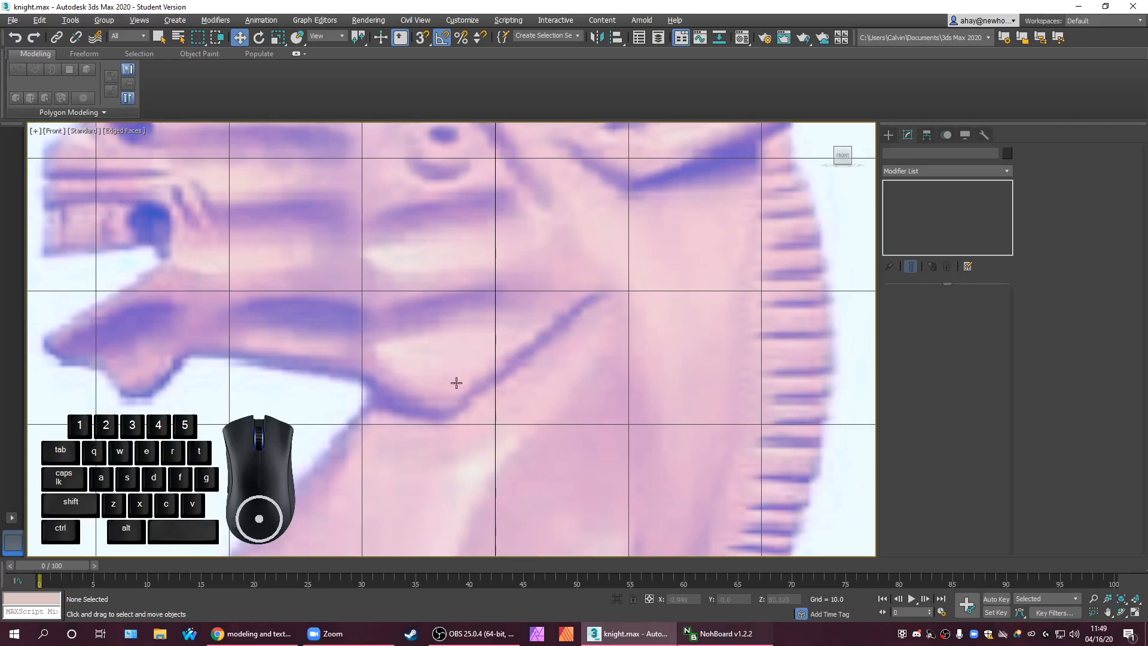
scroll(472, 400, "down", 5)
right_click(492, 392)
left_click(511, 370)
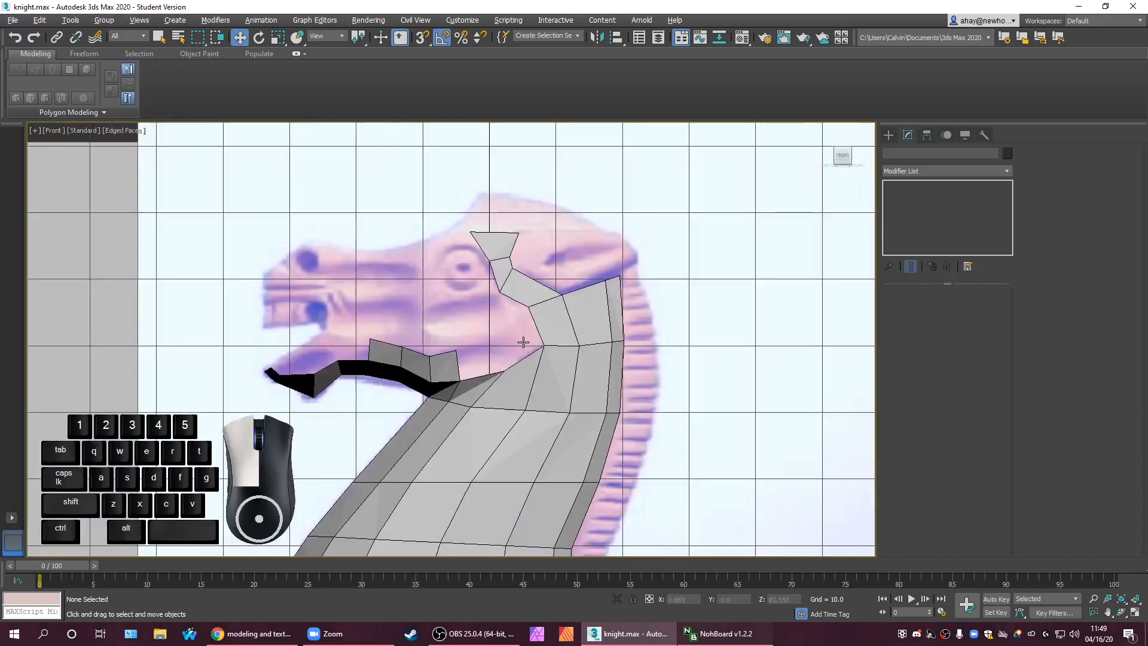
Inspect the knight's neck, jaw strip and ear polygons from an angle in the perspective view.
scroll(519, 390, "down", 2)
key("alt+w")
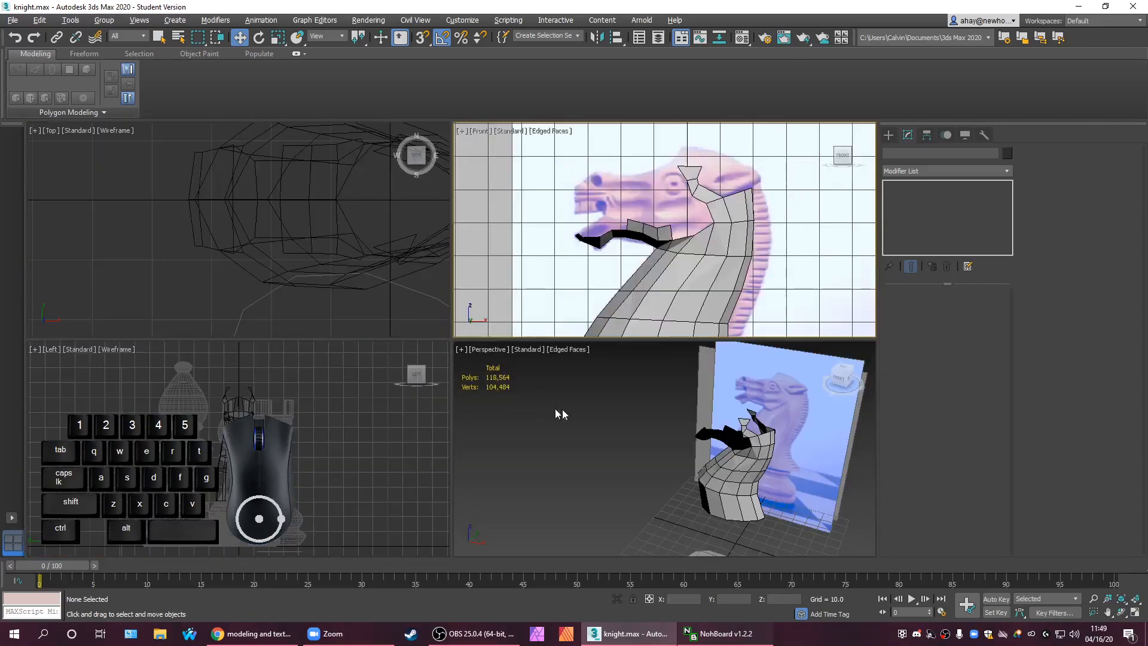
middle_click_drag(665, 443, 727, 454, "alt")
scroll(654, 481, "up", 2)
scroll(663, 450, "down", 2)
scroll(726, 455, "down", 3)
scroll(726, 455, "up", 4)
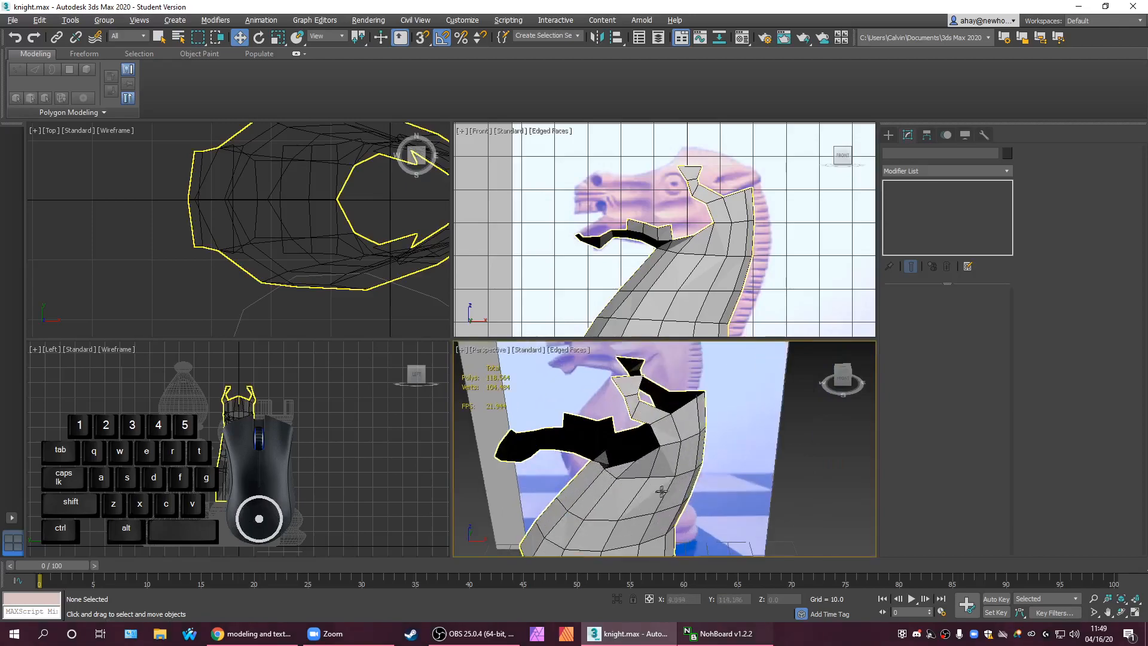
left_click(648, 475, "alt")
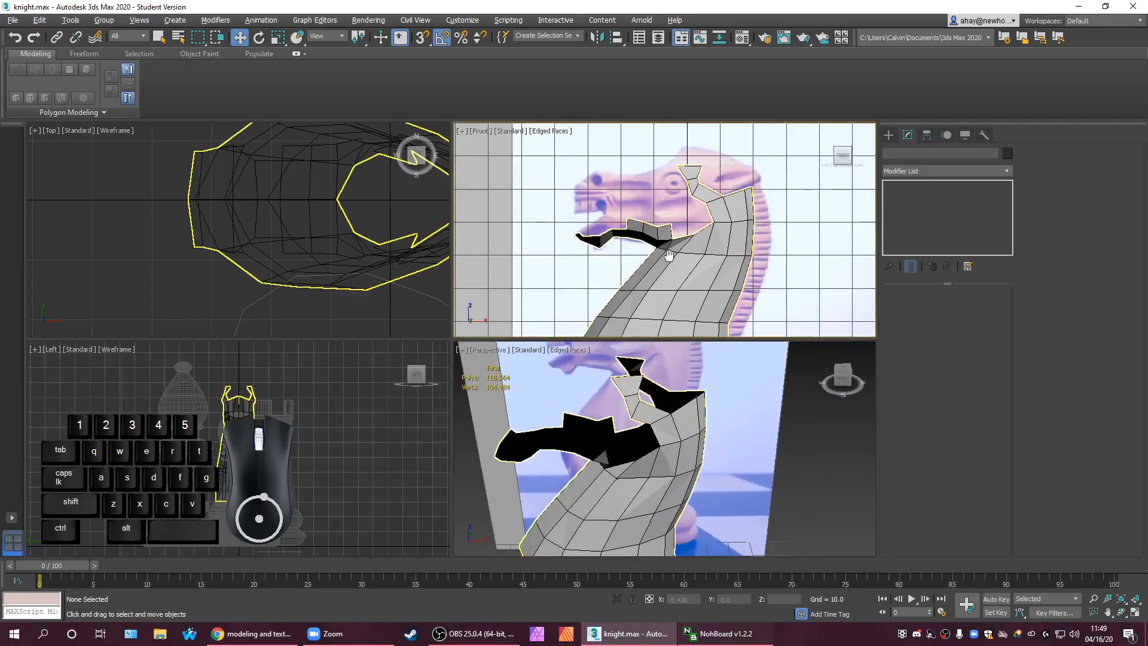
Compare the knight's full silhouette, from head and mane down to the base, with the reference image in the front view.
middle_click_drag(675, 253, 693, 229)
key("alt+w")
middle_click_drag(542, 320, 620, 379)
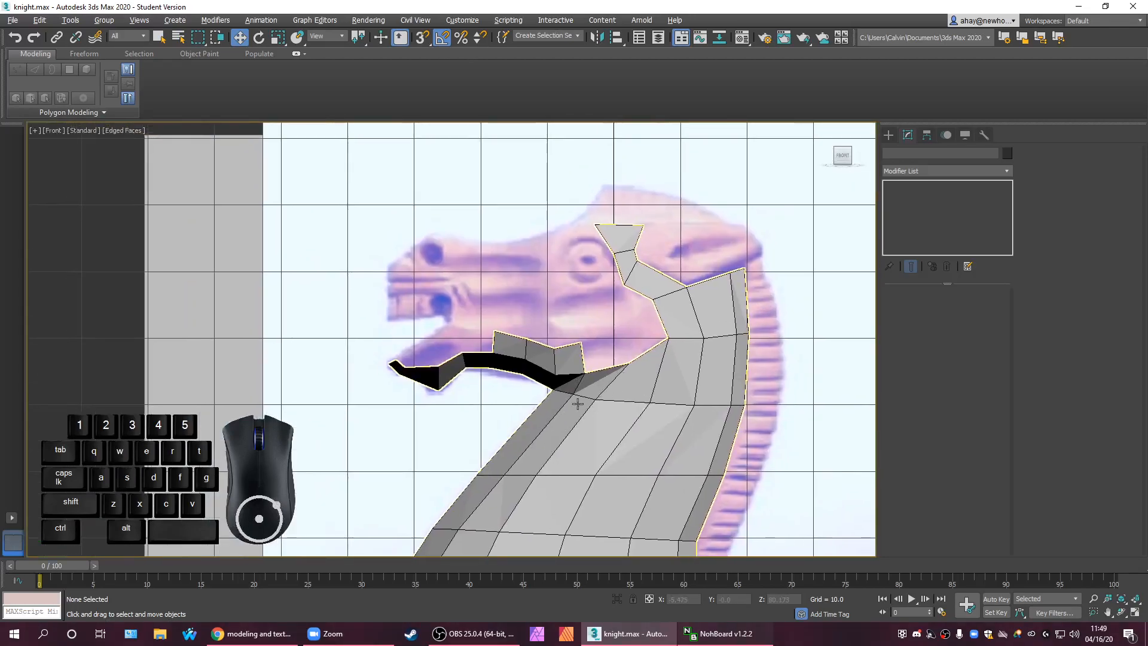
scroll(578, 404, "down", 3)
scroll(649, 376, "up", 4)
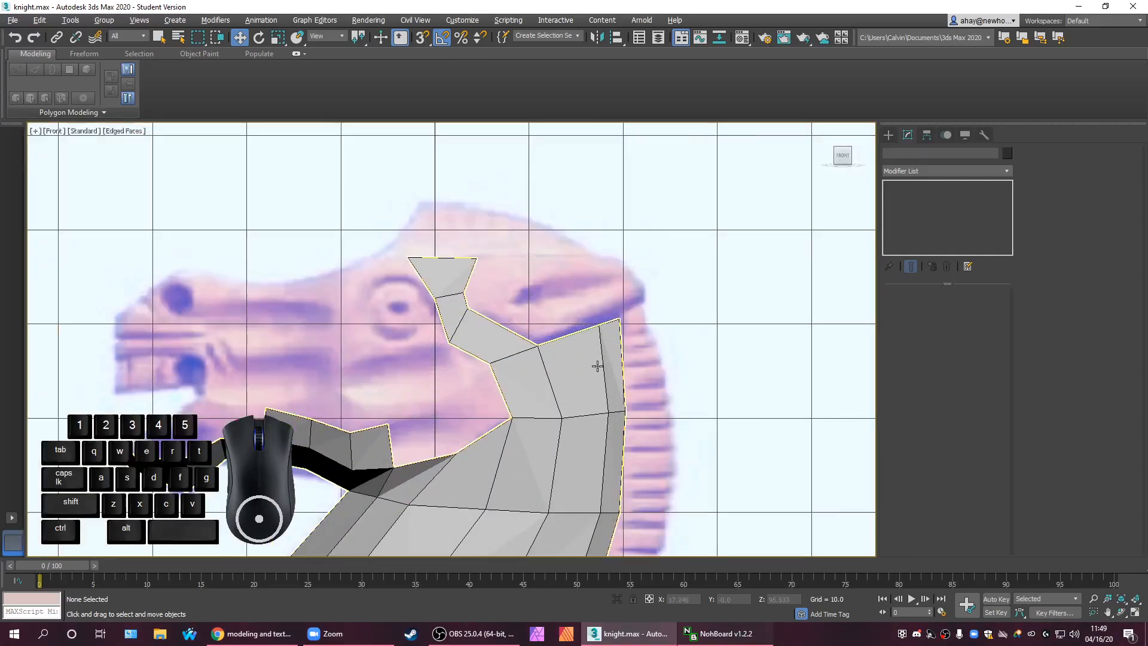
scroll(597, 366, "down", 6)
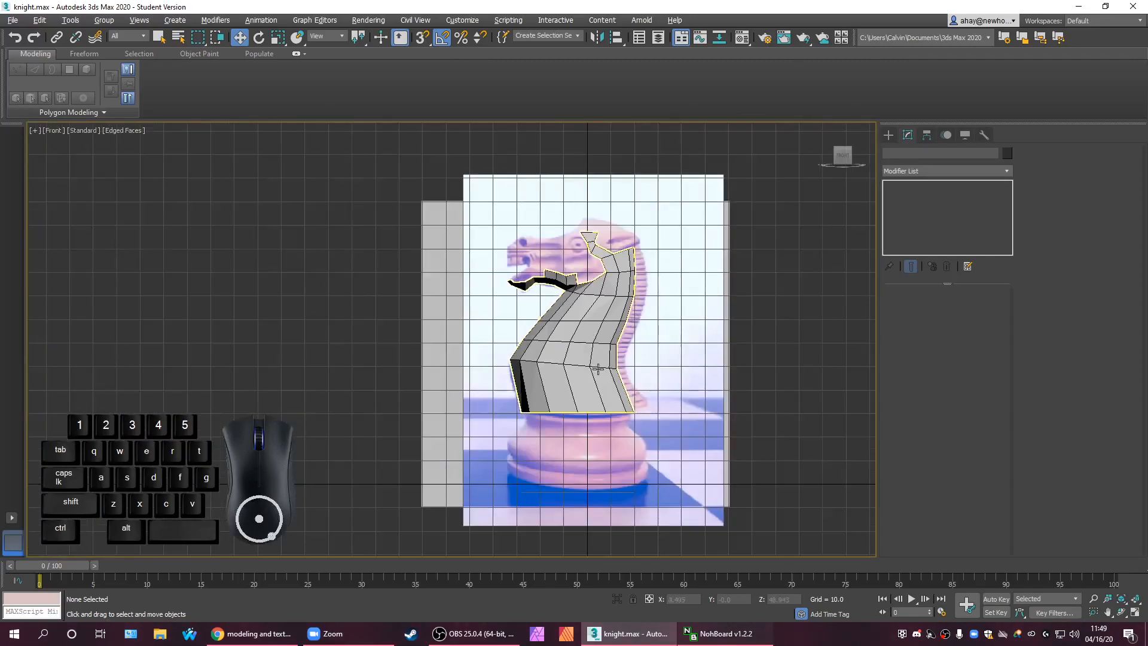
scroll(599, 352, "up", 2)
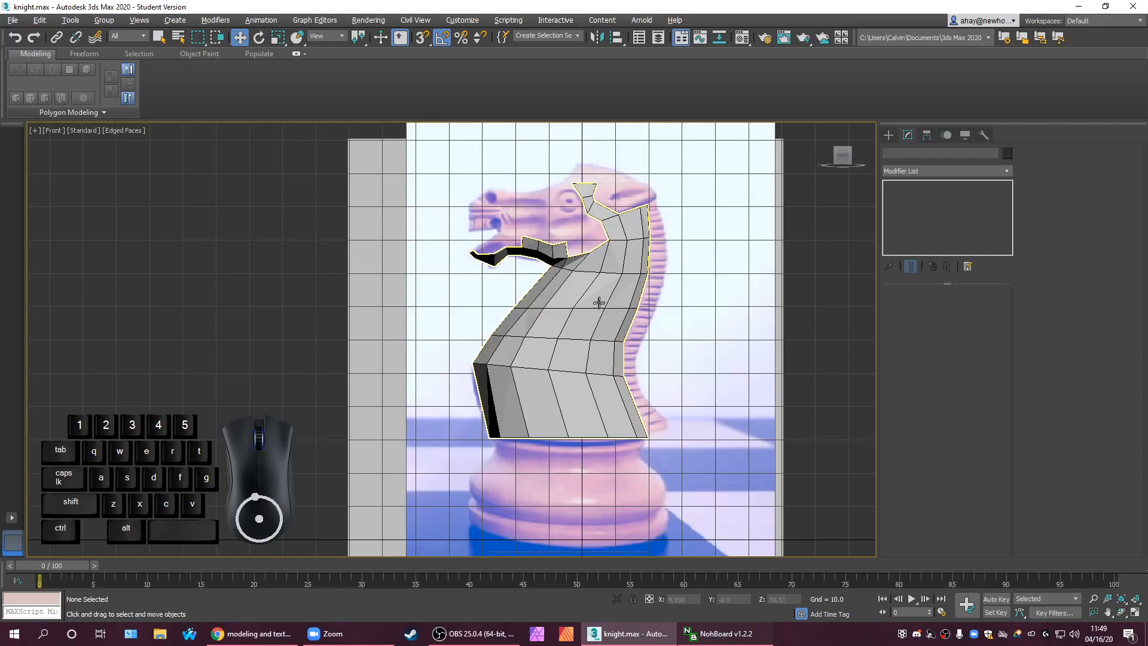
scroll(598, 305, "up", 3)
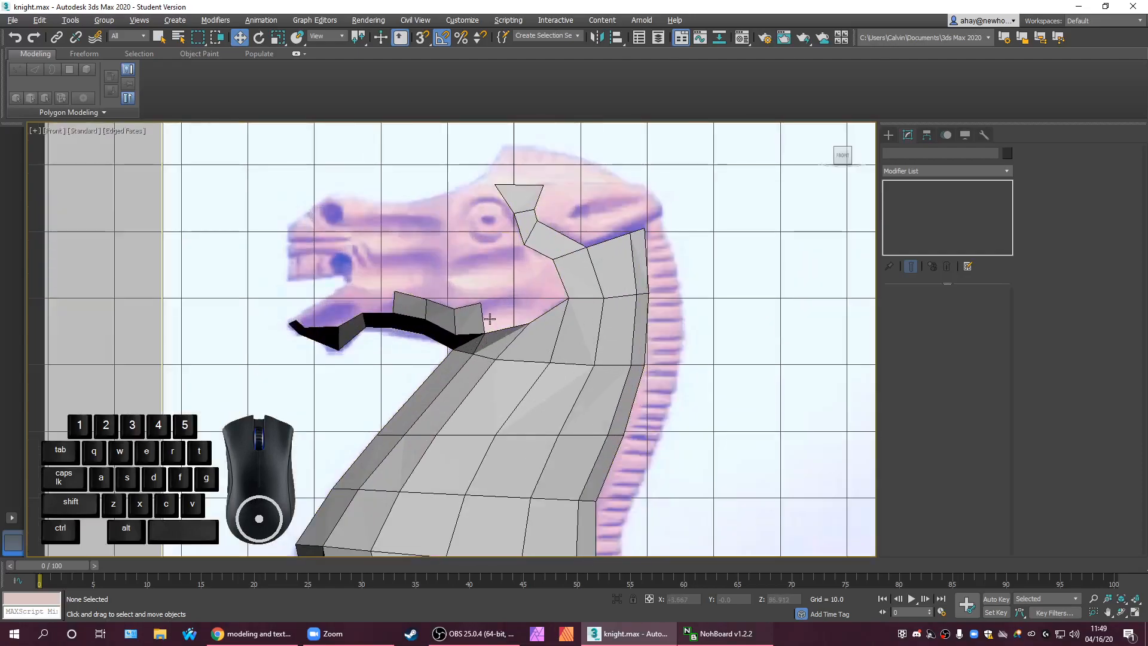
middle_click_drag(489, 319, 493, 381)
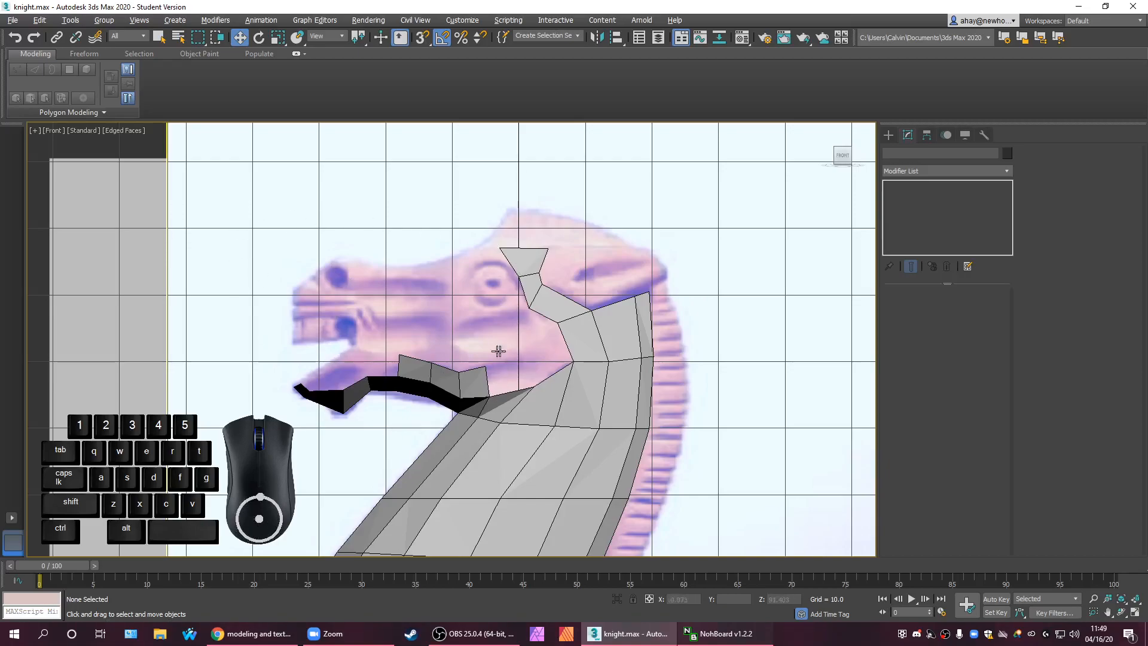
middle_click_drag(548, 482, 529, 366)
scroll(533, 367, "down", 3)
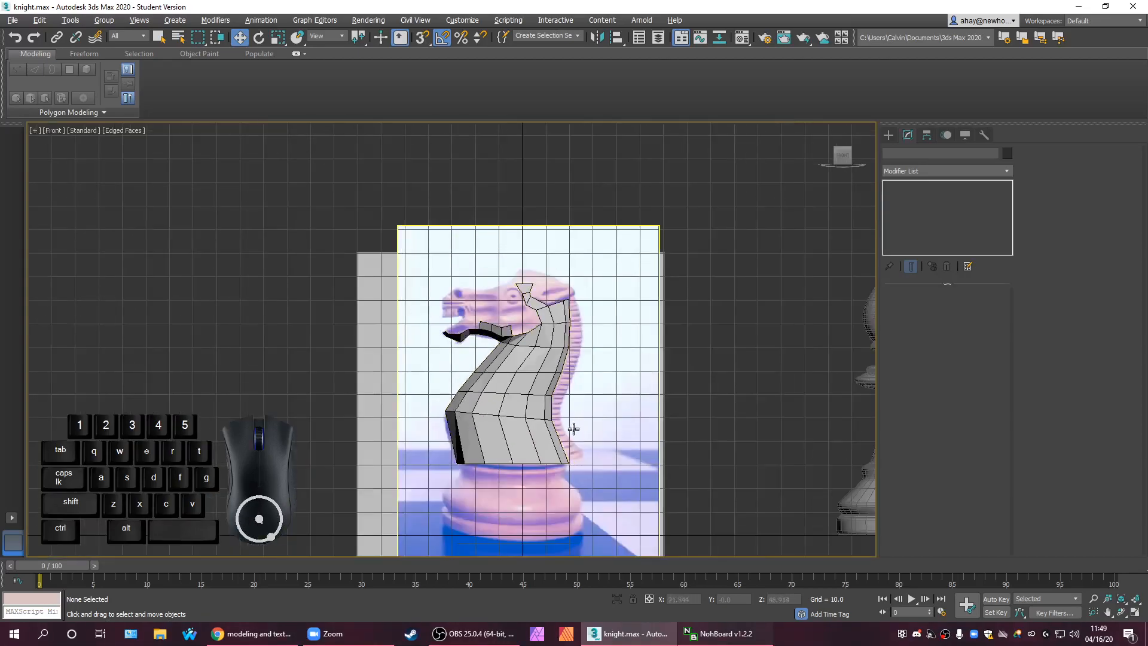
scroll(571, 426, "up", 2)
middle_click_drag(571, 427, 650, 504)
key("alt+w")
scroll(715, 482, "down", 5)
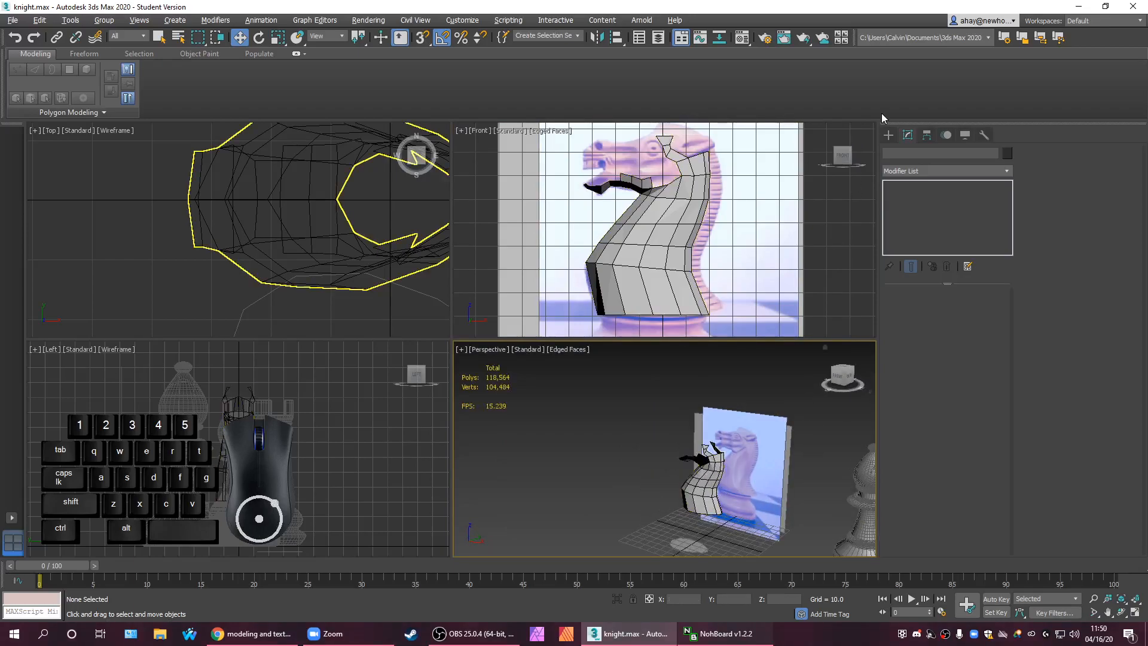
Select the knight body and move it away from the reference image to stand beside the other chess pieces.
left_click(891, 139)
left_click(704, 472)
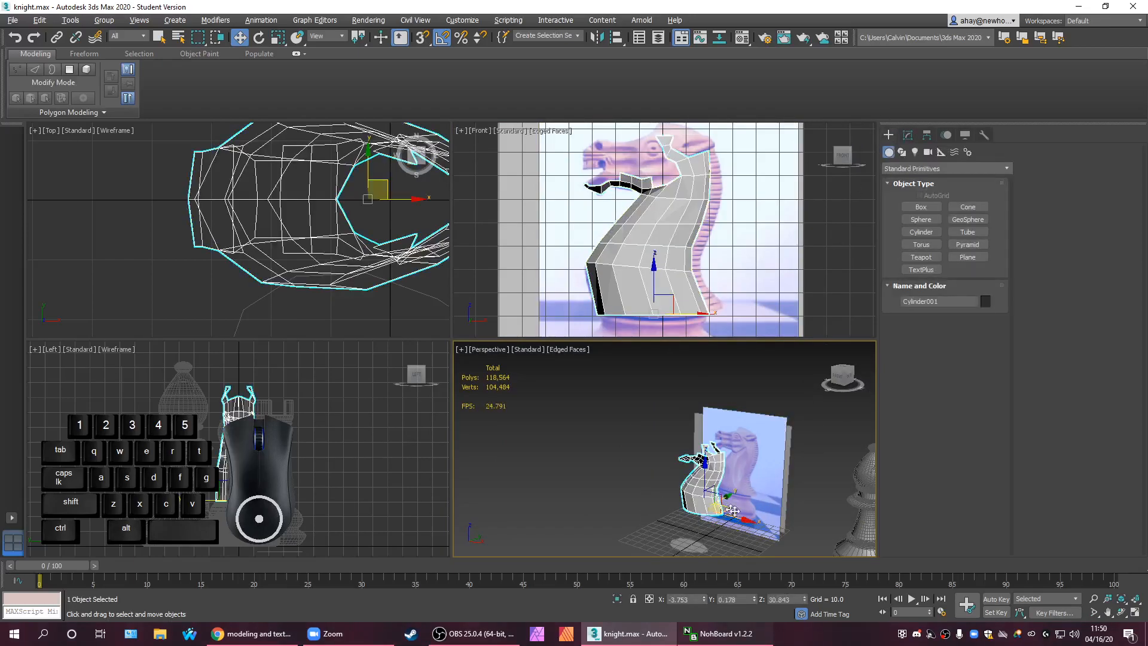
middle_click_drag(704, 472, 775, 524, "alt")
left_click_drag(740, 509, 932, 487)
middle_click_drag(754, 508, 561, 470)
middle_click_drag(672, 489, 689, 478, "alt")
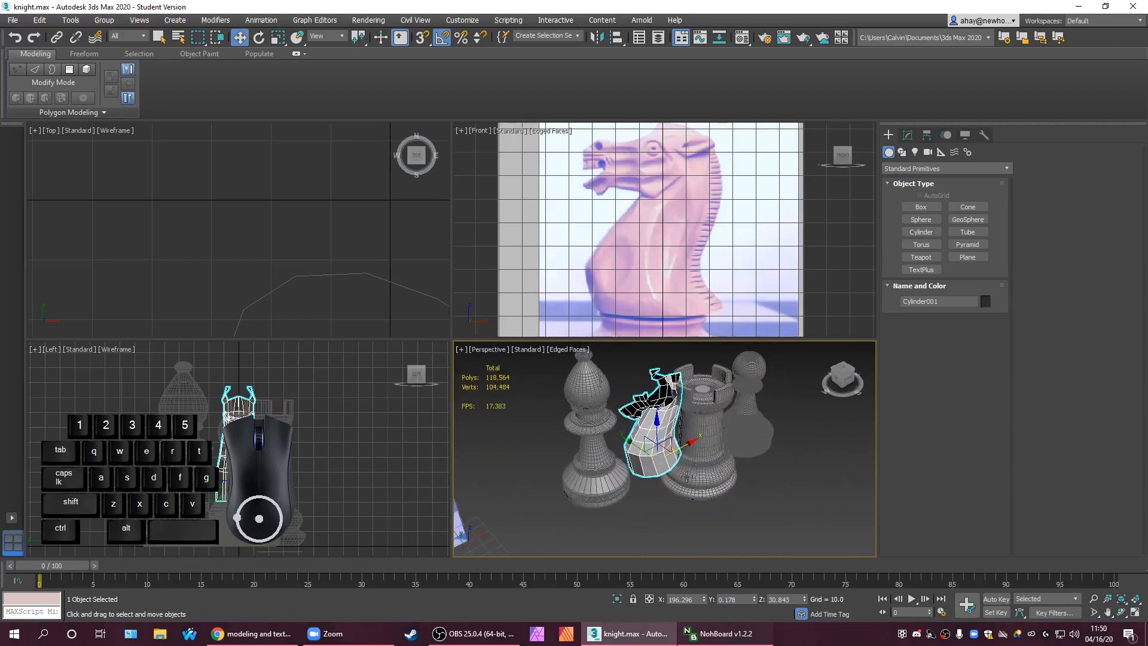
left_click_drag(638, 447, 756, 514)
middle_click_drag(738, 434, 699, 372, "alt")
Preview the knight body with a TurboSmooth modifier and edged faces off in the perspective view, and remove the modifier.
left_click(908, 135)
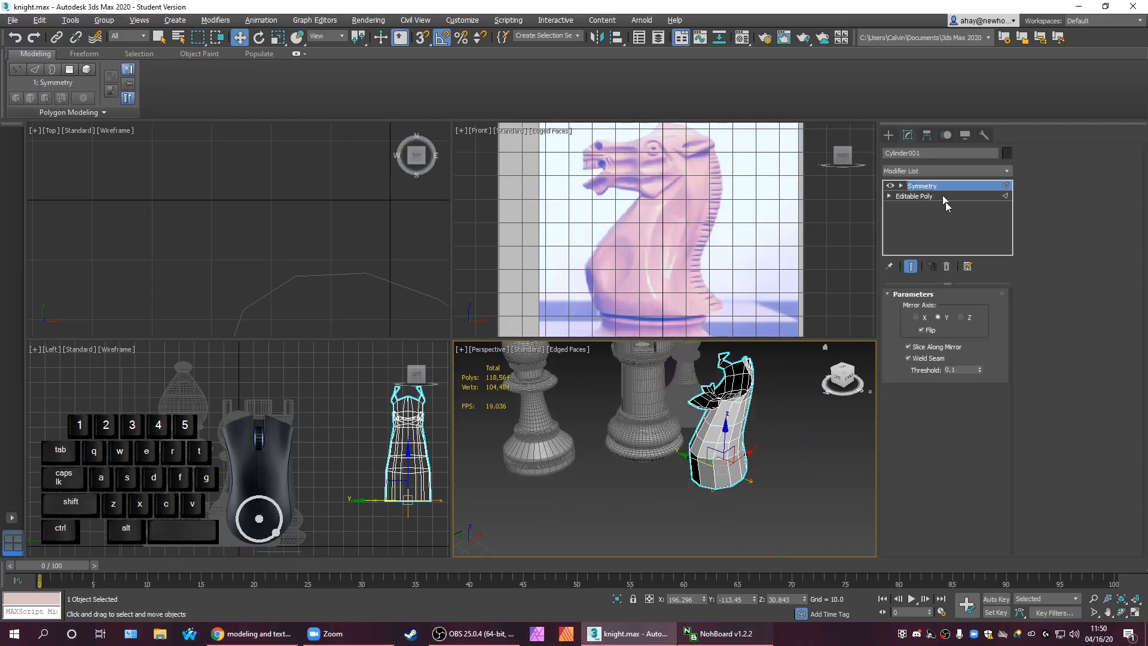
left_click(982, 172)
type("tu")
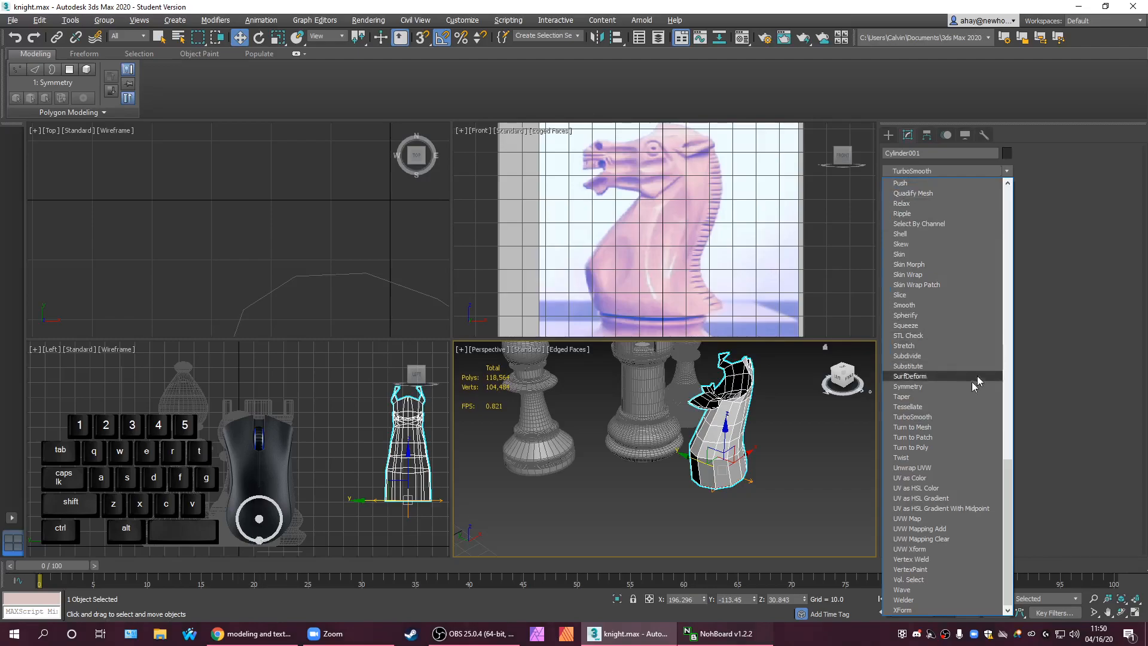
left_click(960, 416)
key("F4")
mouse_move(813, 482)
middle_mouse_down("alt")
mouse_move(780, 457)
mouse_move(740, 451)
mouse_move(697, 463)
mouse_move(804, 467)
mouse_move(690, 486)
middle_mouse_up("alt")
left_click(946, 270)
Move the knight body back to the reference image in the top view, to about X 1.7 and Y 30.
scroll(726, 486, "down", 4)
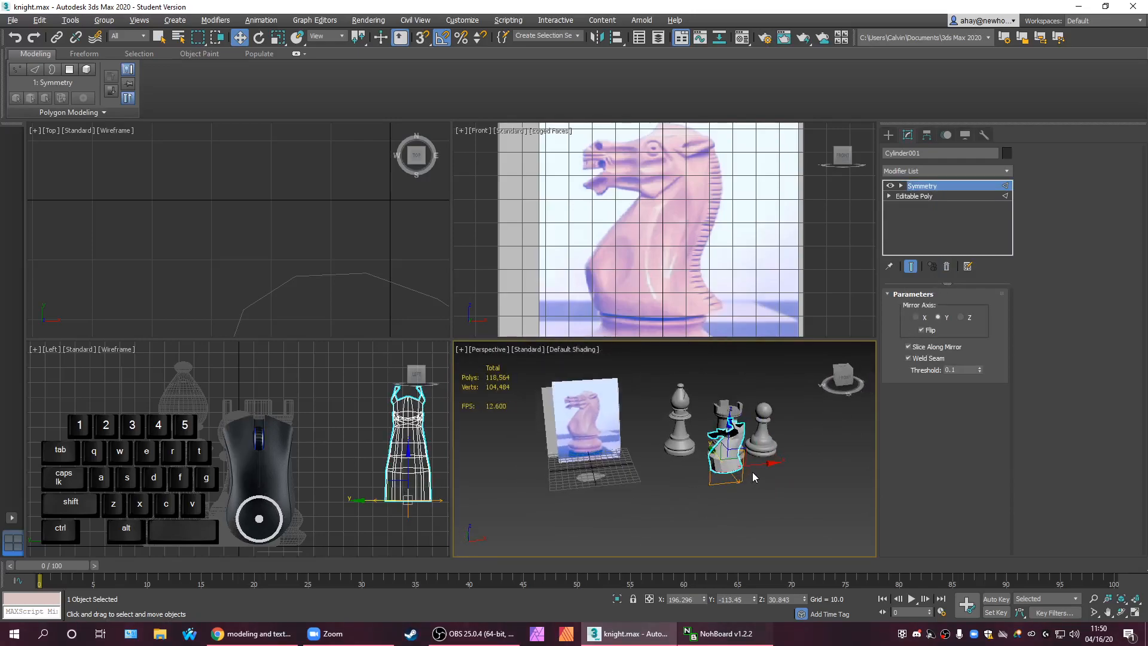
scroll(318, 212, "down", 8)
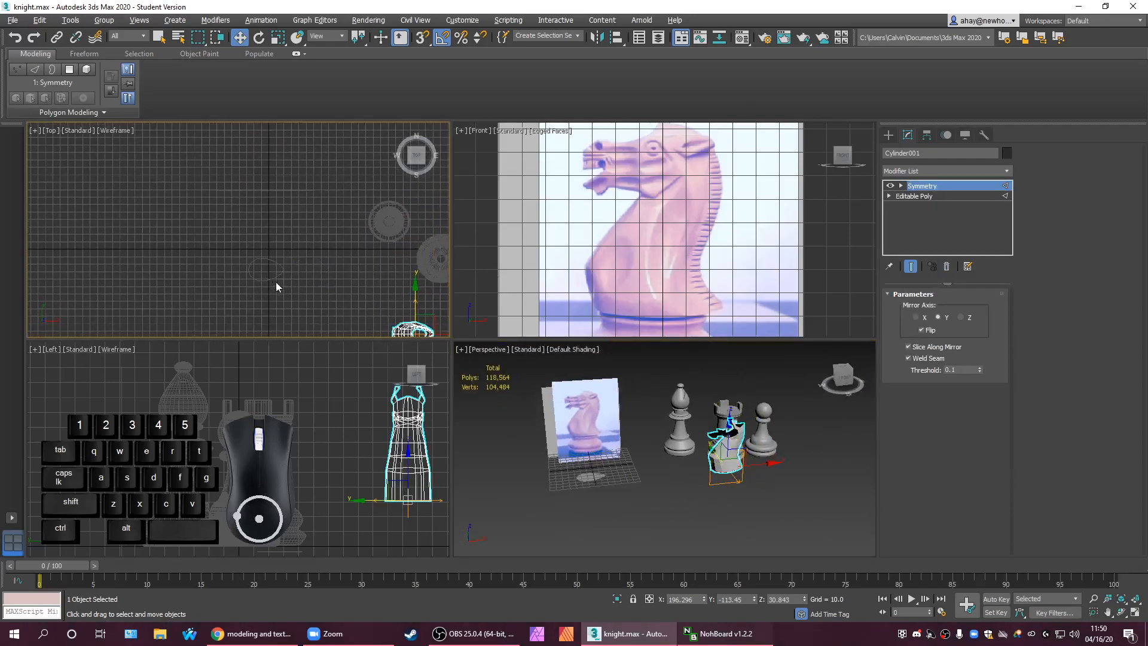
left_click_drag(352, 301, 280, 247)
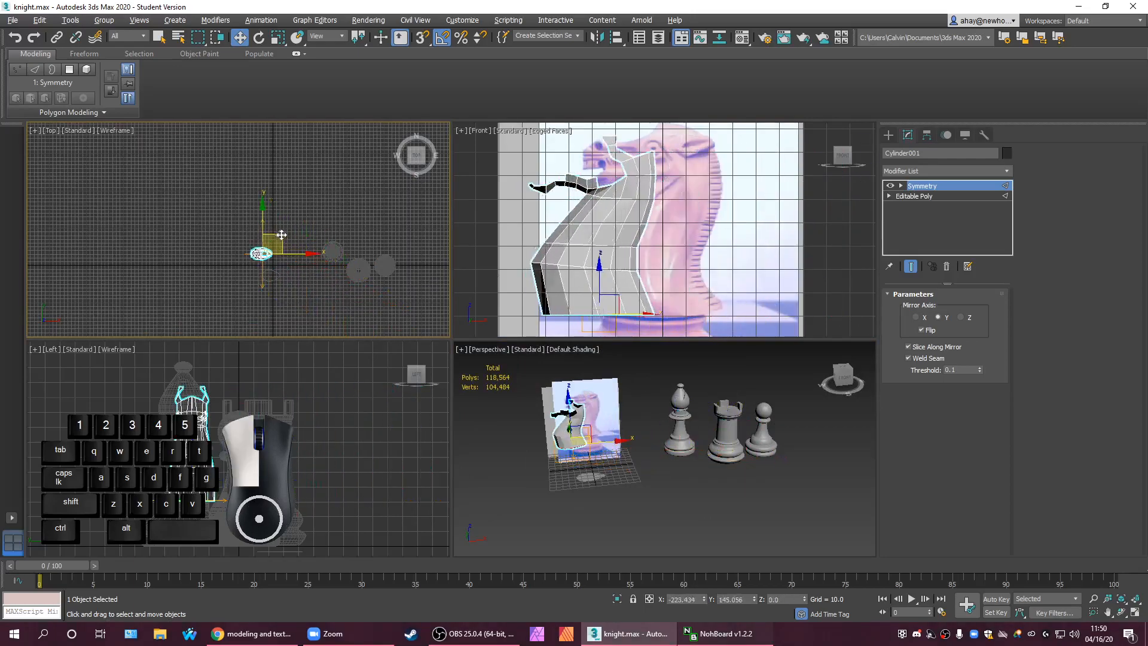
Align the knight body horizontally with the reference silhouette in the front view, at about X -4.1.
scroll(653, 227, "down", 3)
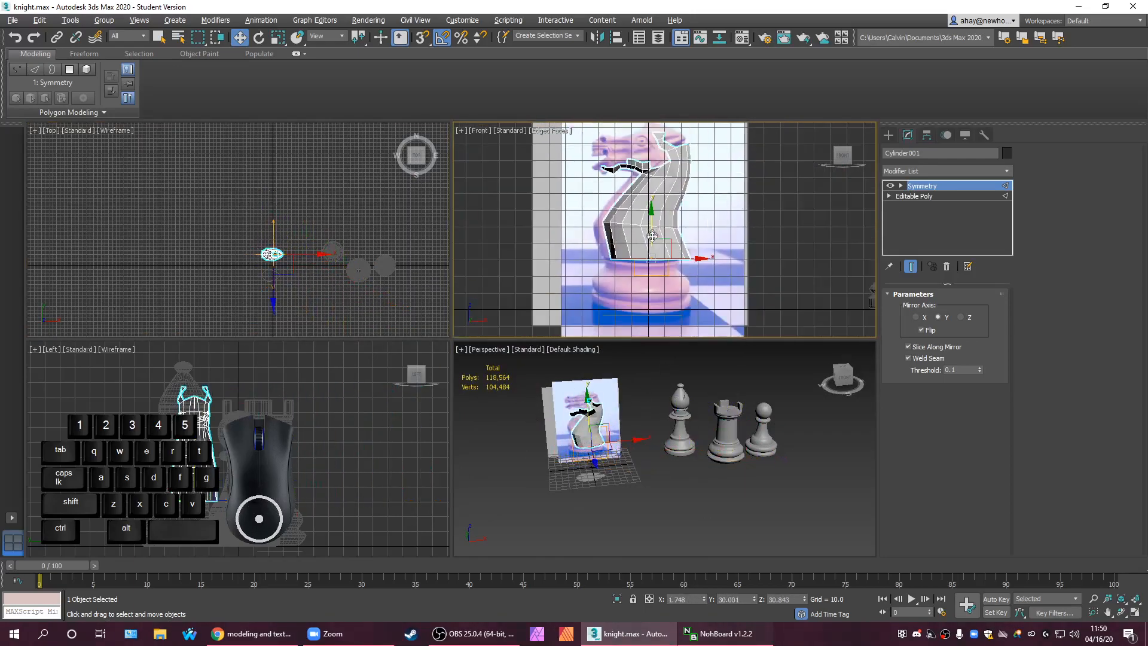
key("alt+w")
scroll(628, 404, "up", 1)
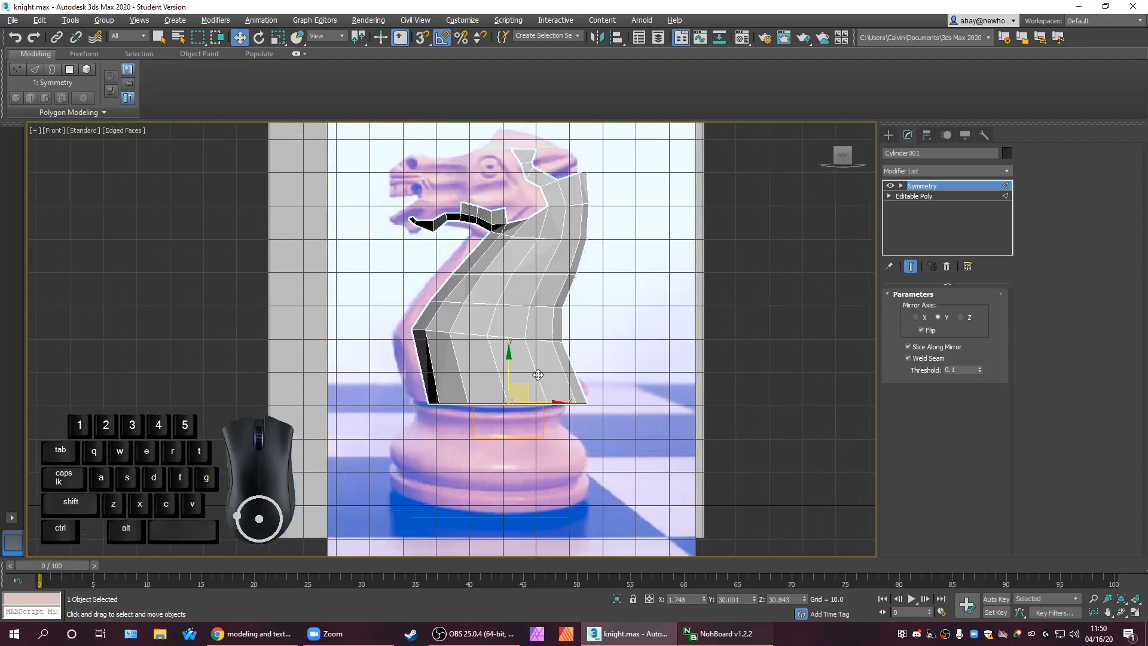
scroll(533, 419, "up", 2)
left_click_drag(533, 418, 512, 418)
middle_click_drag(535, 377, 525, 456)
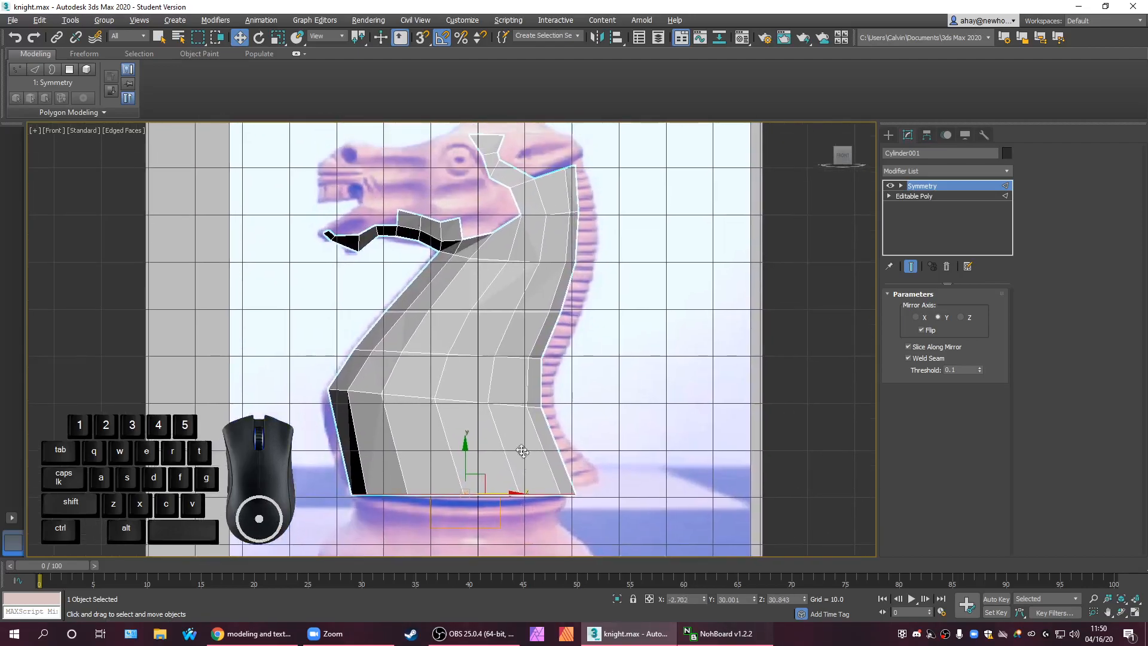
left_click_drag(505, 492, 498, 492)
Compare the knight's head and neck with the reference in the front view and examine the scene in perspective.
scroll(570, 470, "down", 2)
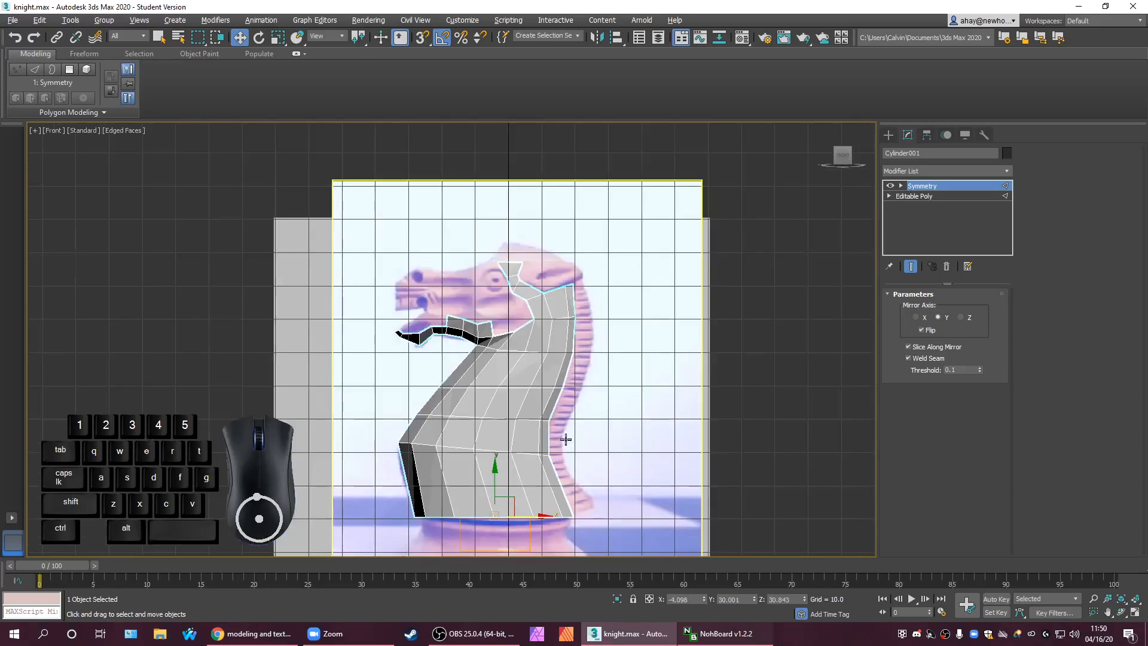
scroll(547, 379, "up", 2)
scroll(536, 238, "up", 2)
middle_click_drag(554, 393, 673, 432)
key("alt+w")
scroll(573, 433, "down", 3)
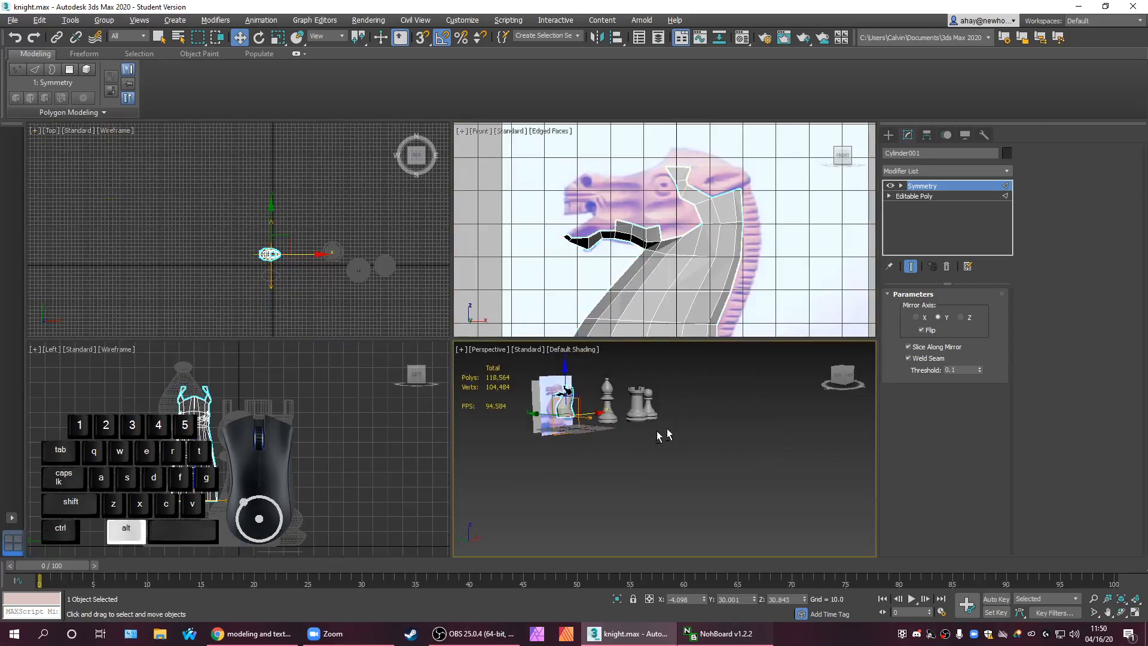
scroll(577, 423, "up", 3)
scroll(599, 412, "up", 1)
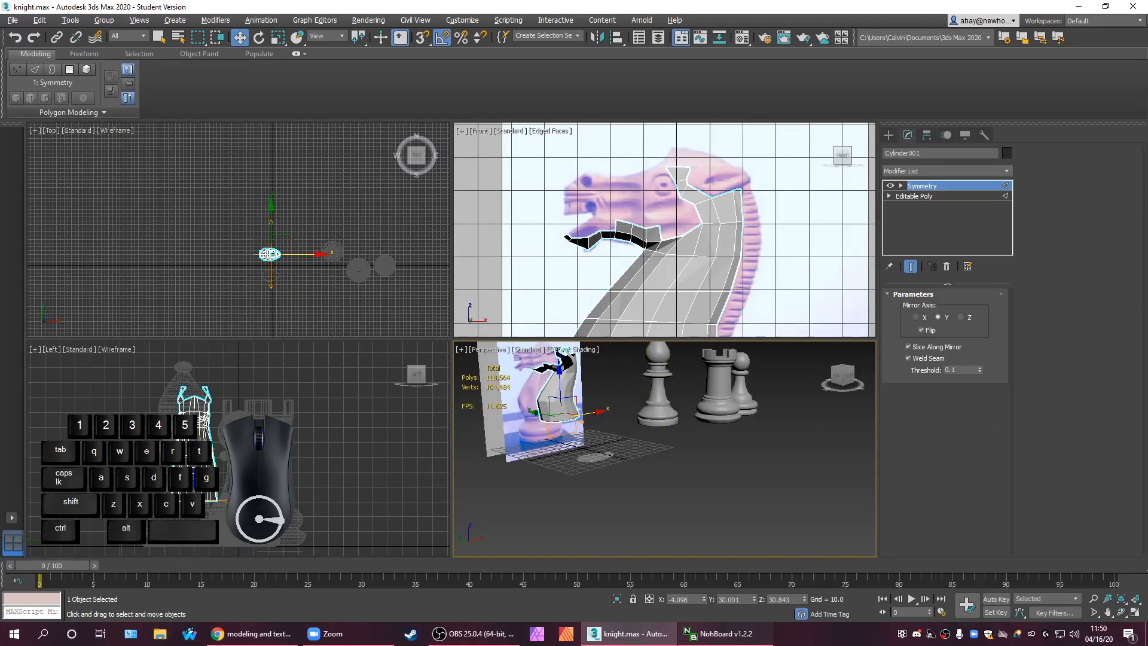